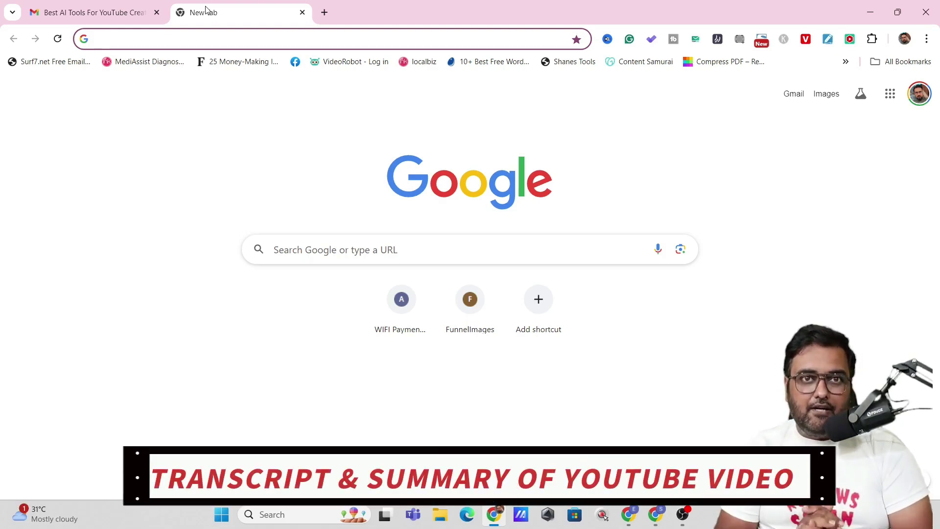
Step: Open the Filmora 14 Part 3 video from YouTube and open the YouTube Summary extension's settings
text(youtube.com)
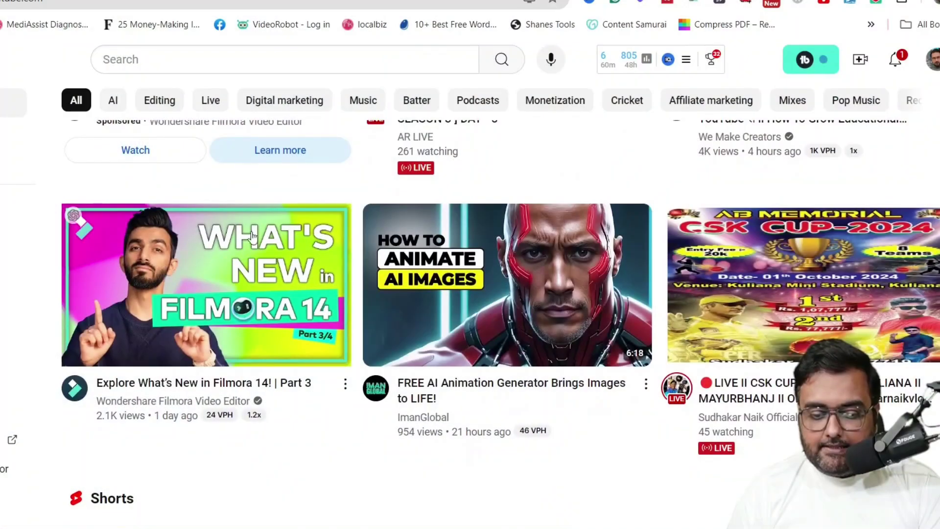
mouse_move(220, 315)
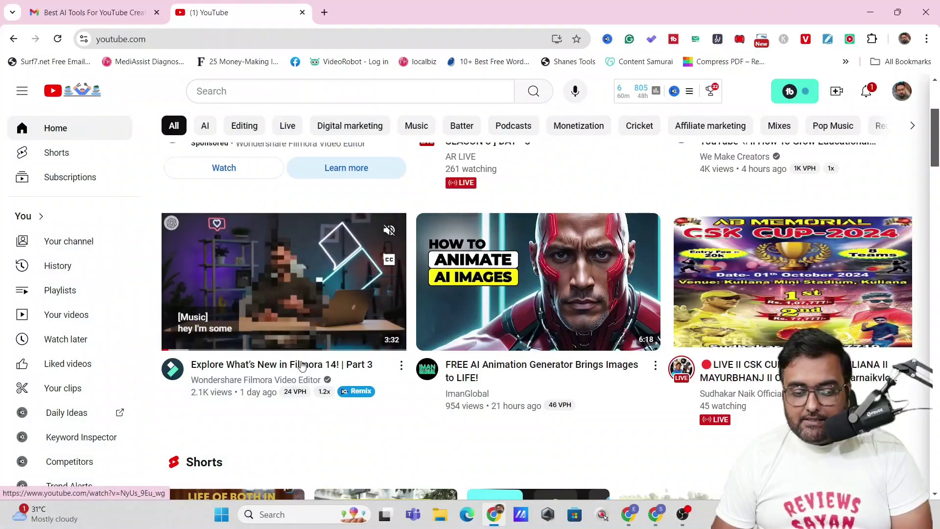
click(302, 365)
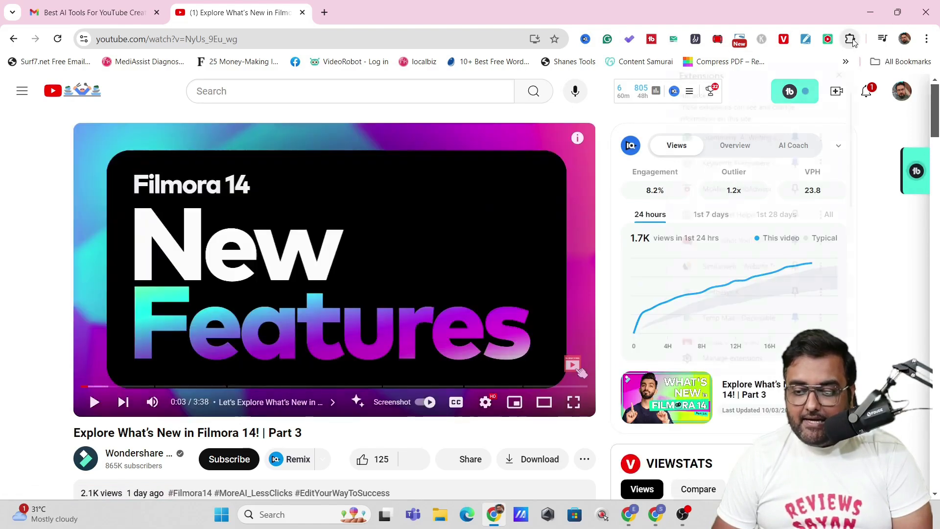
click(852, 41)
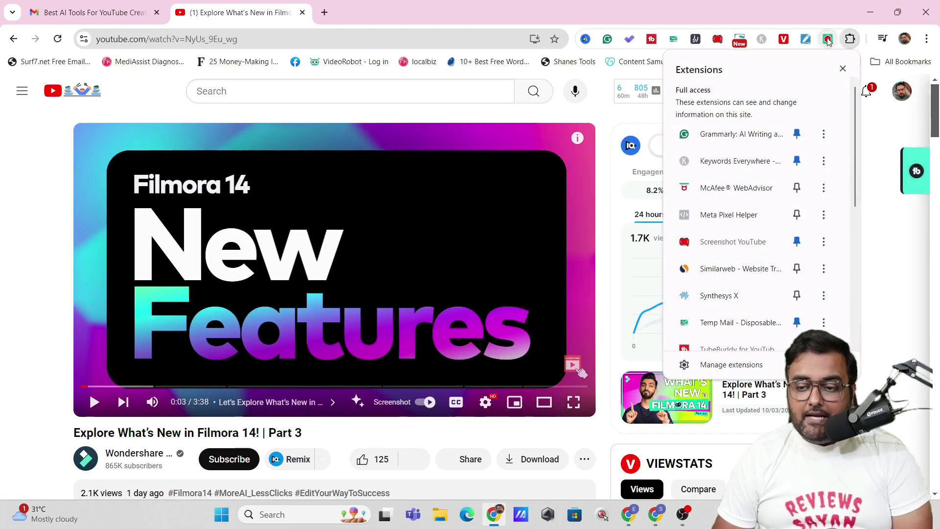
click(829, 42)
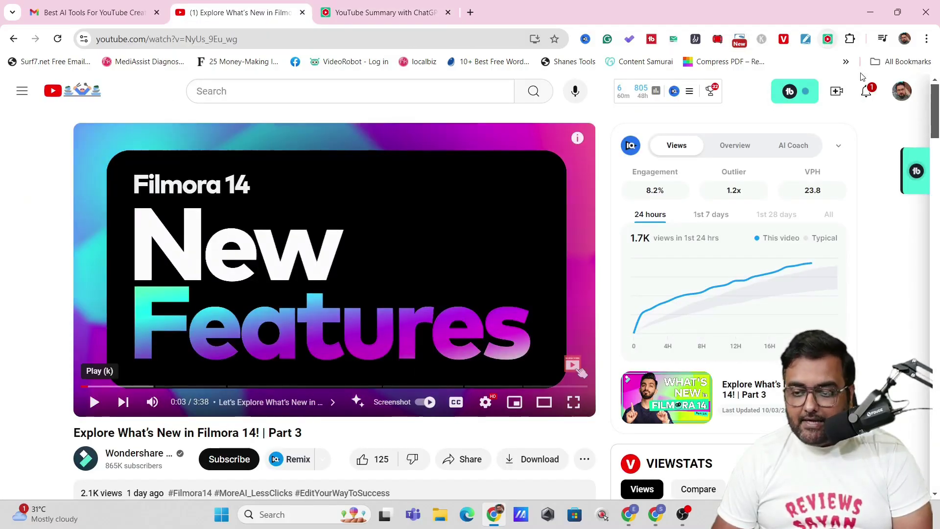
Step: Expand the Transcript & Summary panel under the Filmora 14 video and copy its full transcript
scroll(606, 154, down, 15)
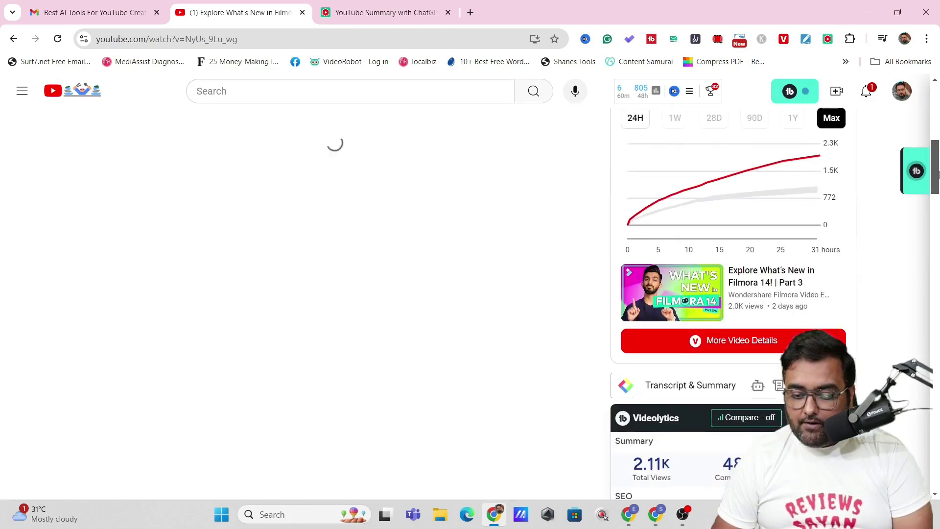
drag(606, 153, 872, 185)
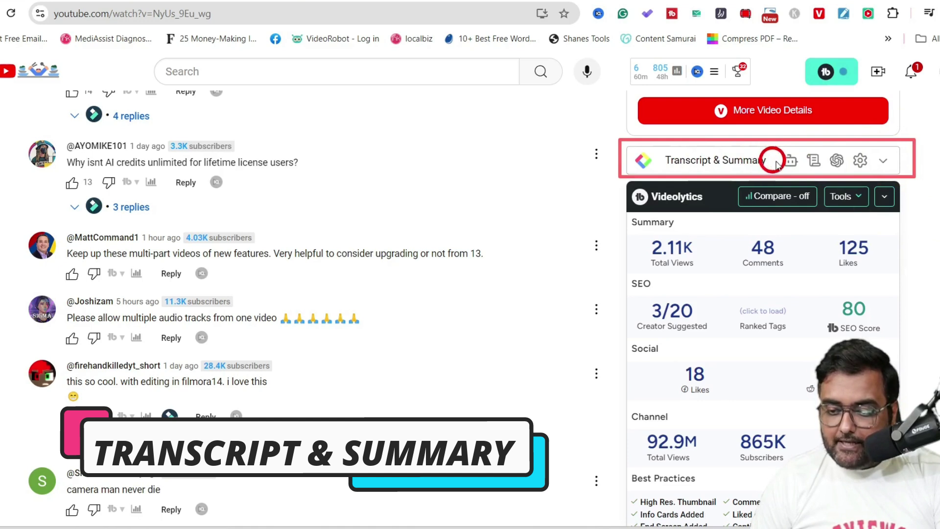
click(883, 162)
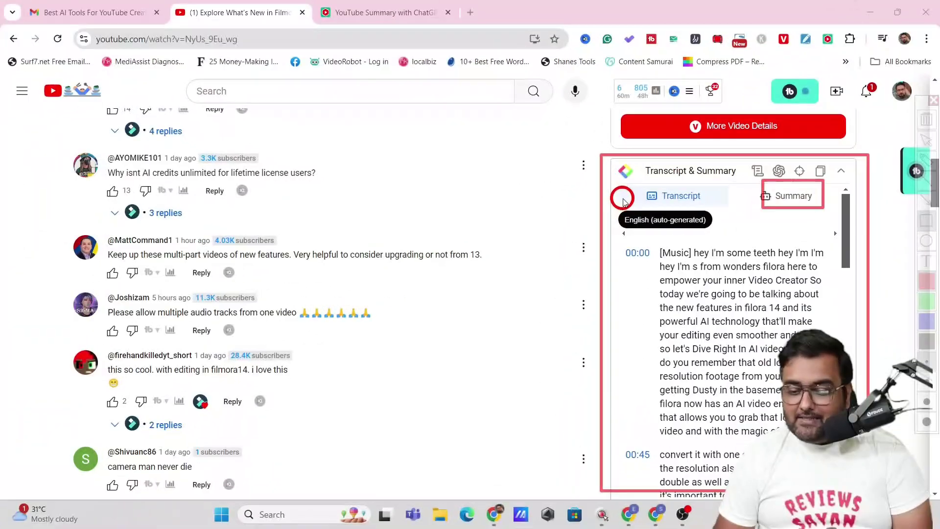
drag(620, 185, 733, 213)
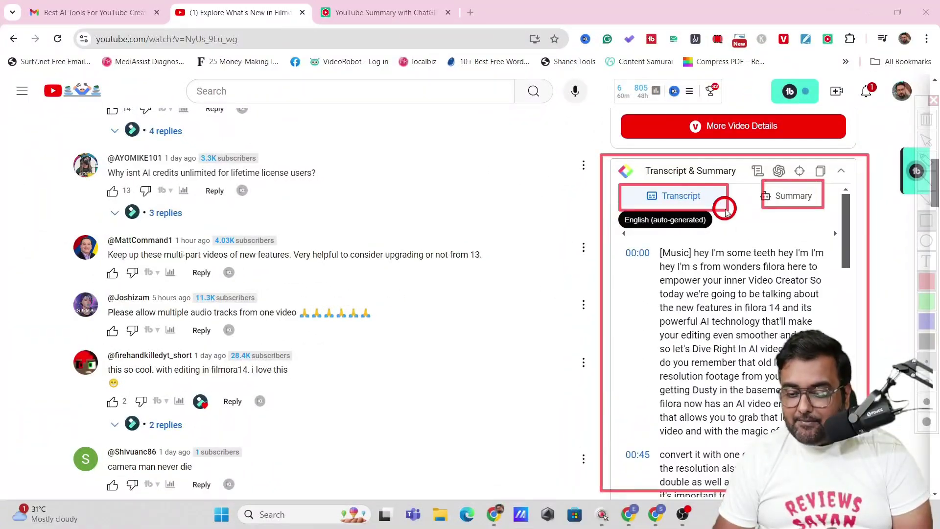
click(821, 172)
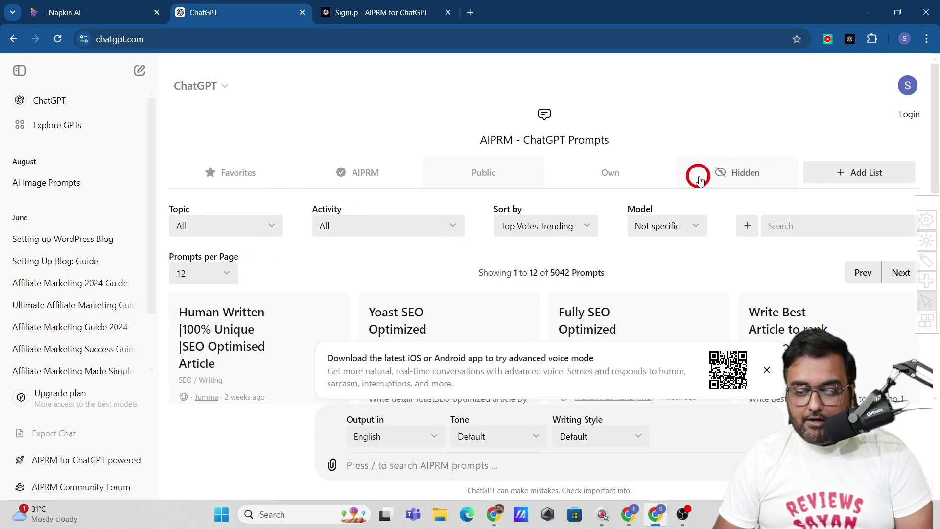
Step: Search the AIPRM library for 'transcript' to narrow it to 15 prompts, then go to a new chat
click(794, 225)
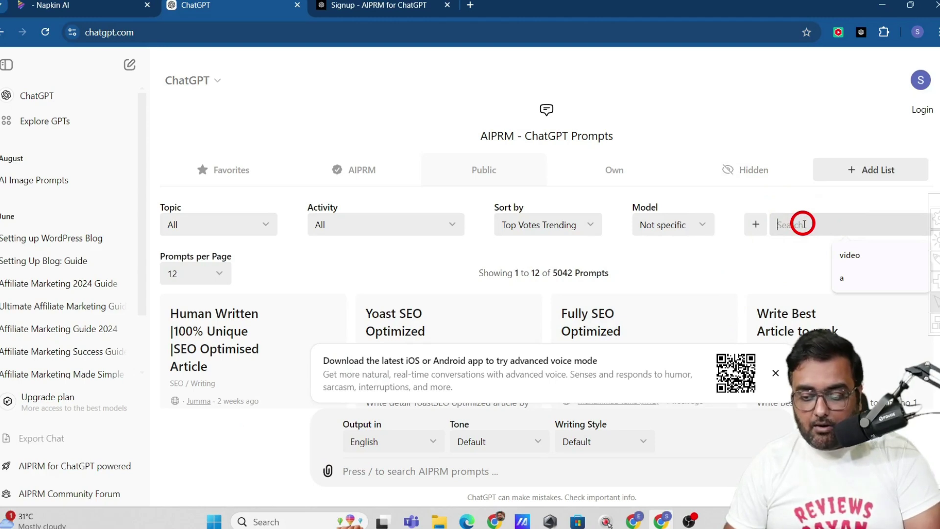
text(transcript)
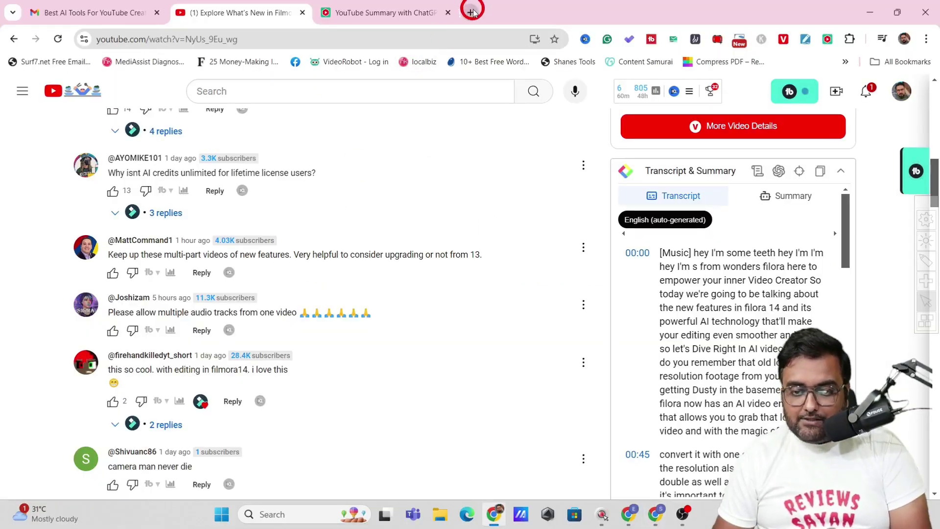
click(472, 9)
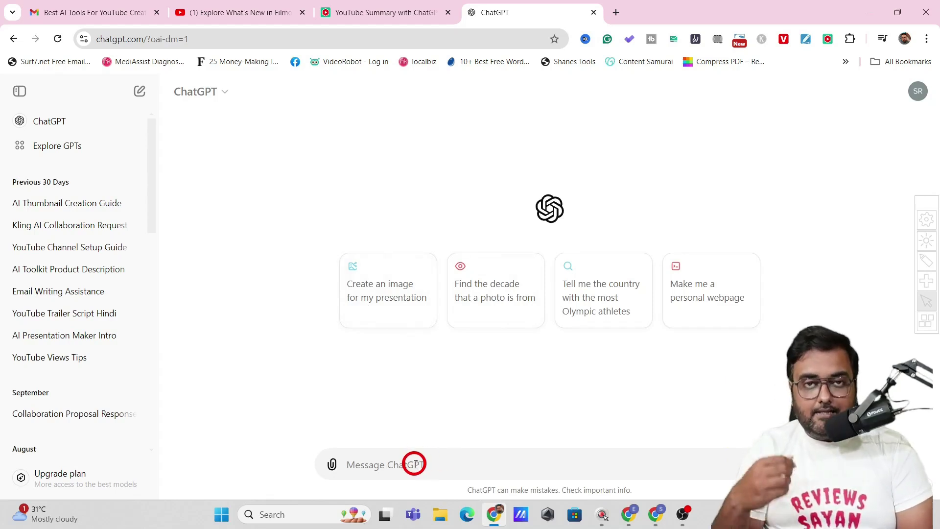
Step: Send 'create a summary for a video with transcript' with the pasted transcript and read the numbered summary
key(ctrl+v)
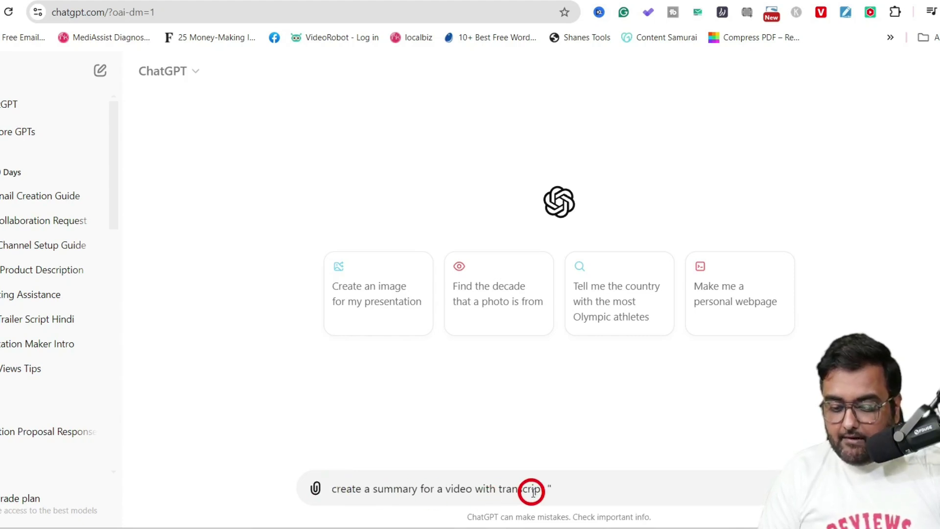
text(")
key(ctrl+v)
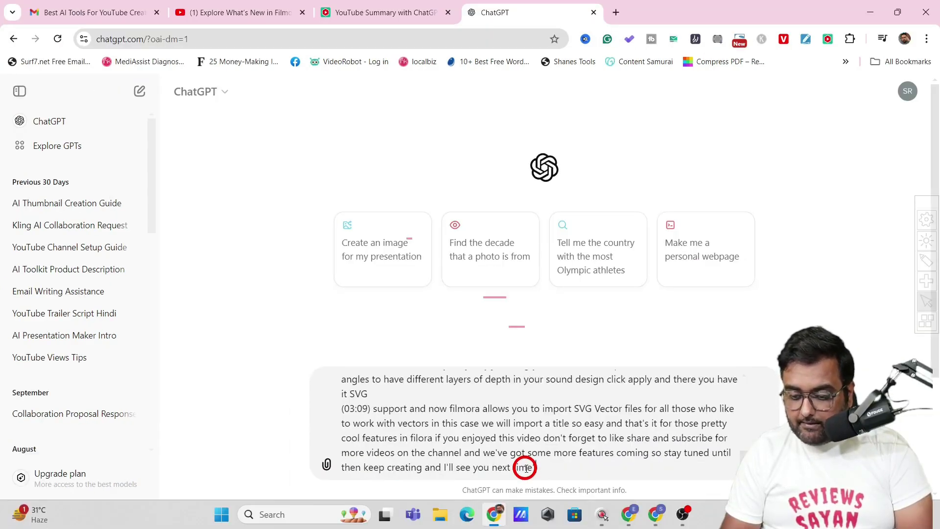
key(Return)
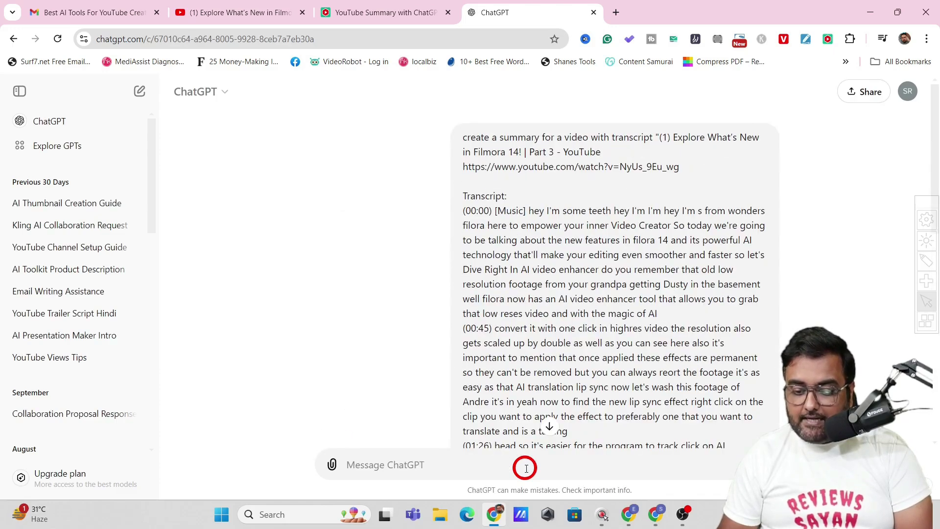
scroll(935, 147, down, 20)
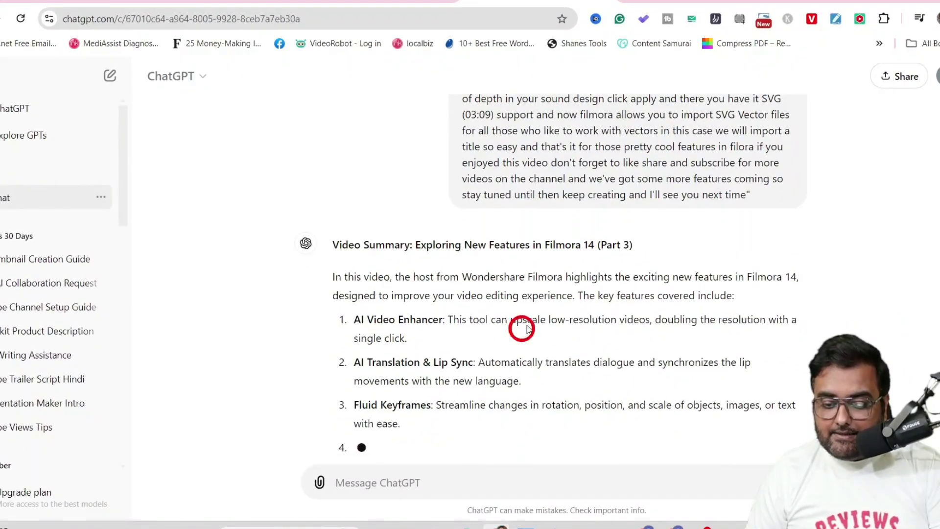
scroll(527, 327, down, 2)
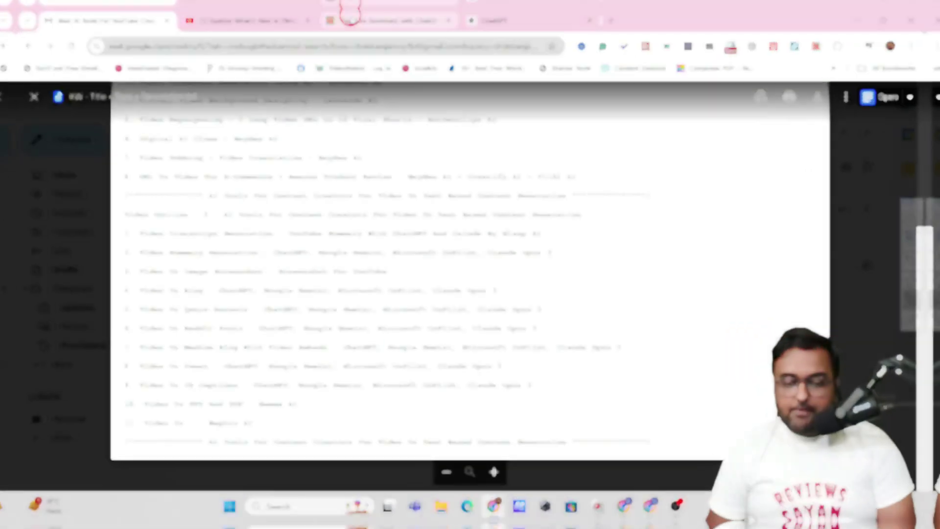
Step: Check the YouTube Summary extension settings page, then go back to the Gmail AI tools outline
click(347, 10)
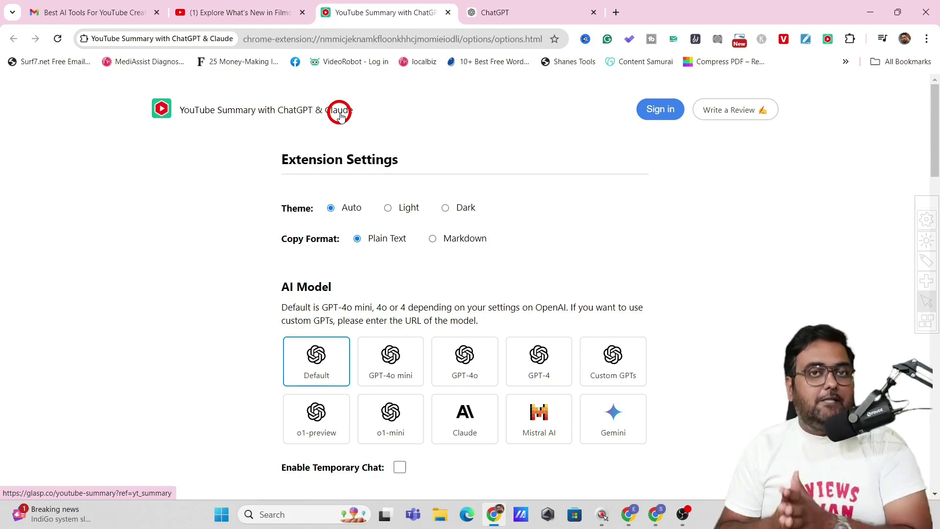
click(88, 13)
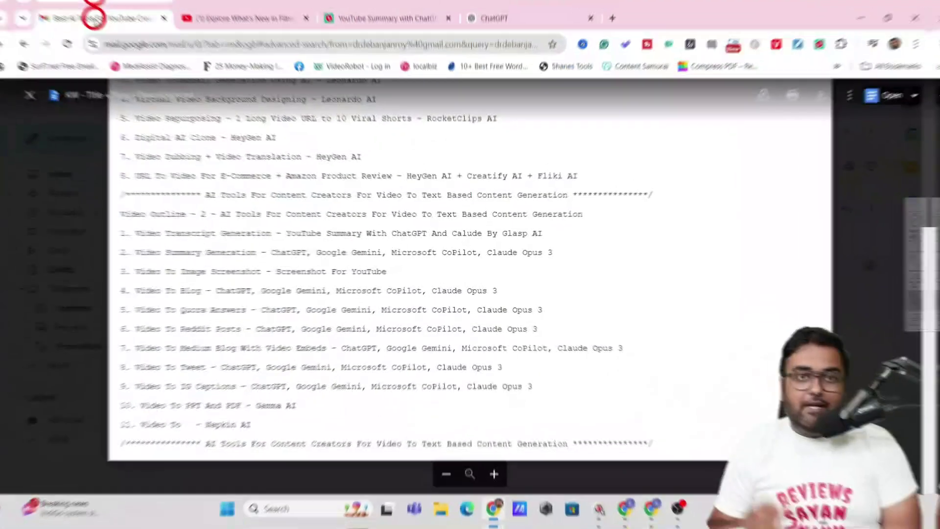
Step: Snip the Filmora video player, highlight its control bar and extension icon, then close Snipping Tool
click(179, 13)
click(827, 234)
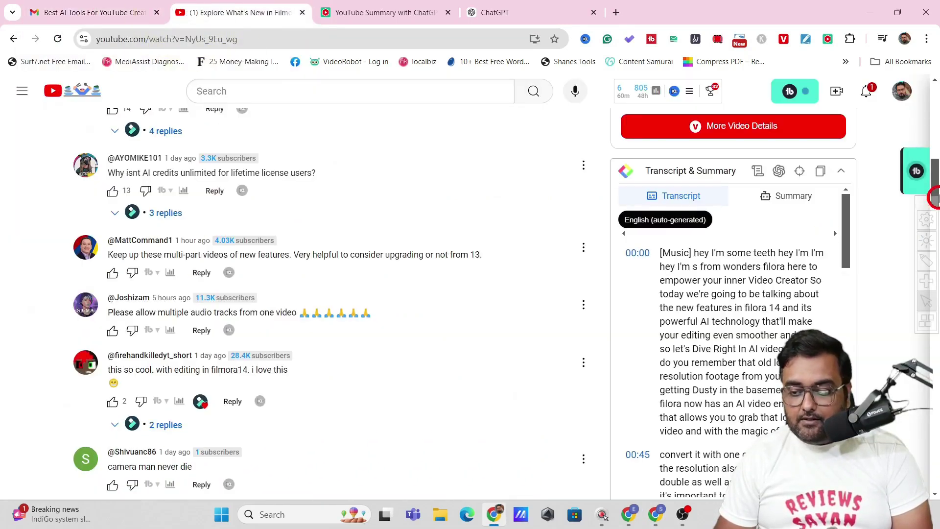
scroll(833, 230, up, 15)
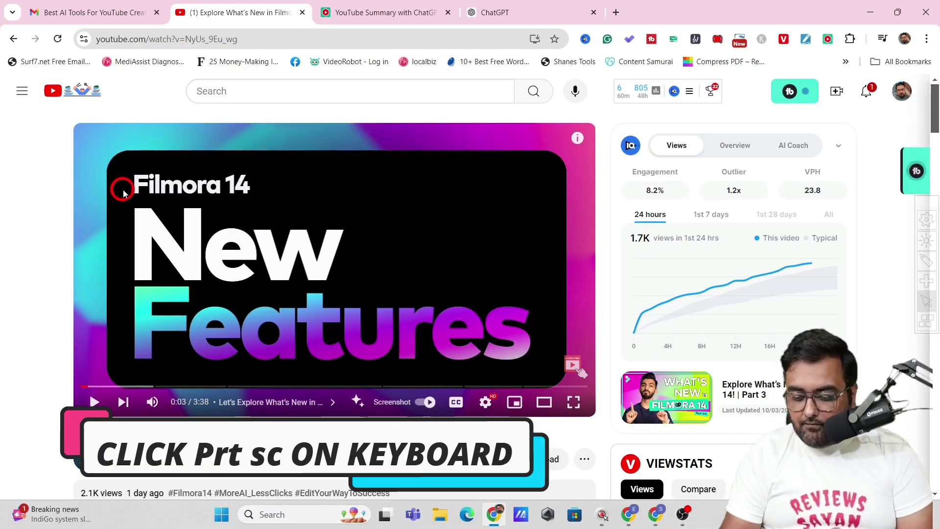
key(Print)
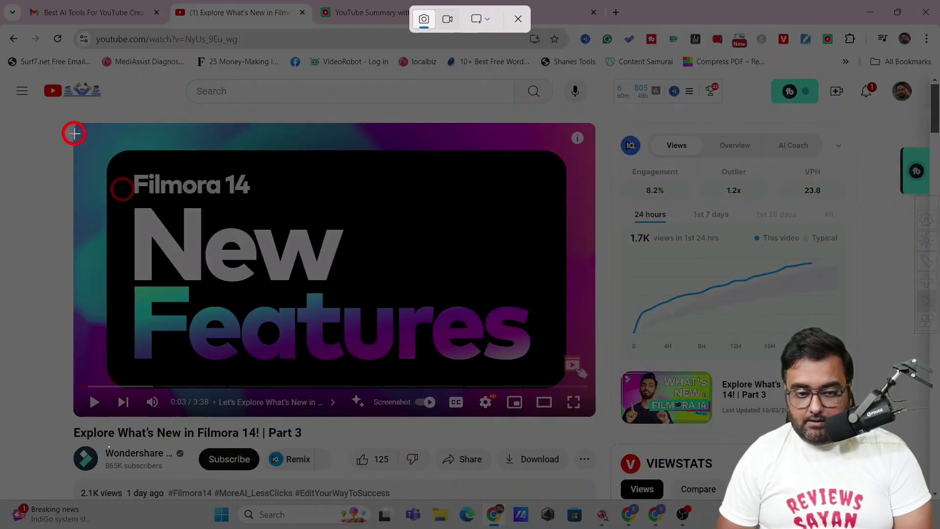
drag(73, 123, 595, 416)
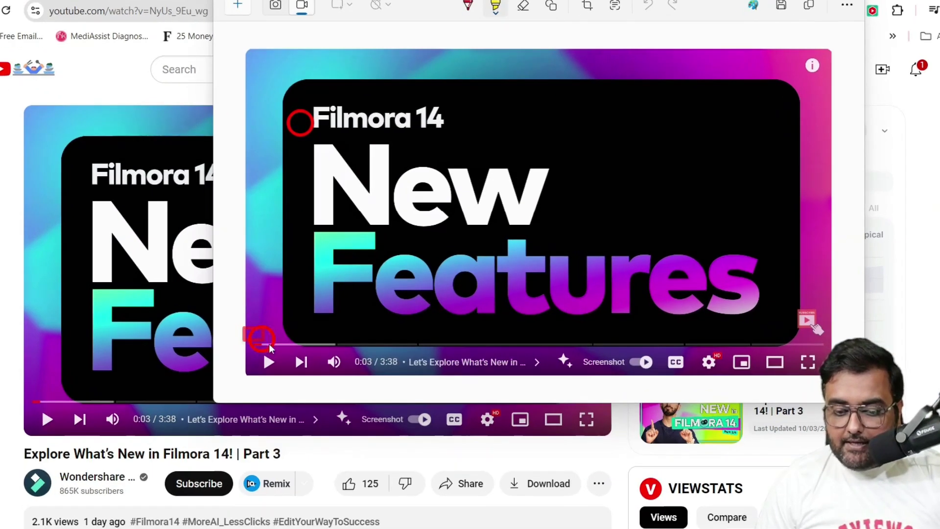
drag(271, 348, 838, 380)
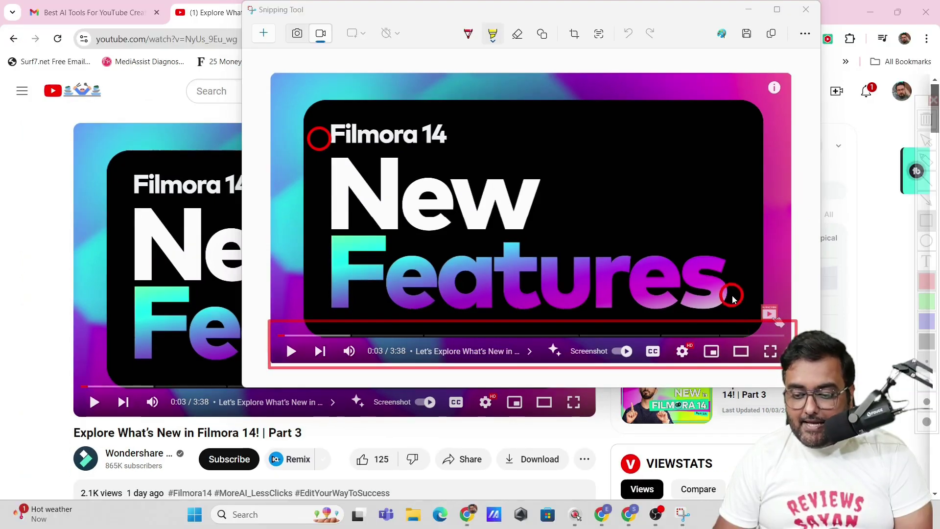
drag(766, 292, 833, 334)
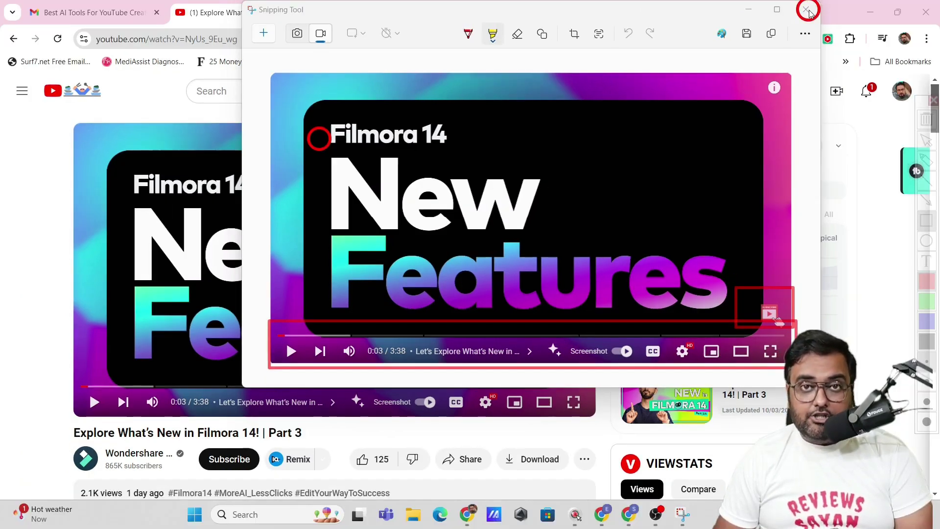
click(808, 10)
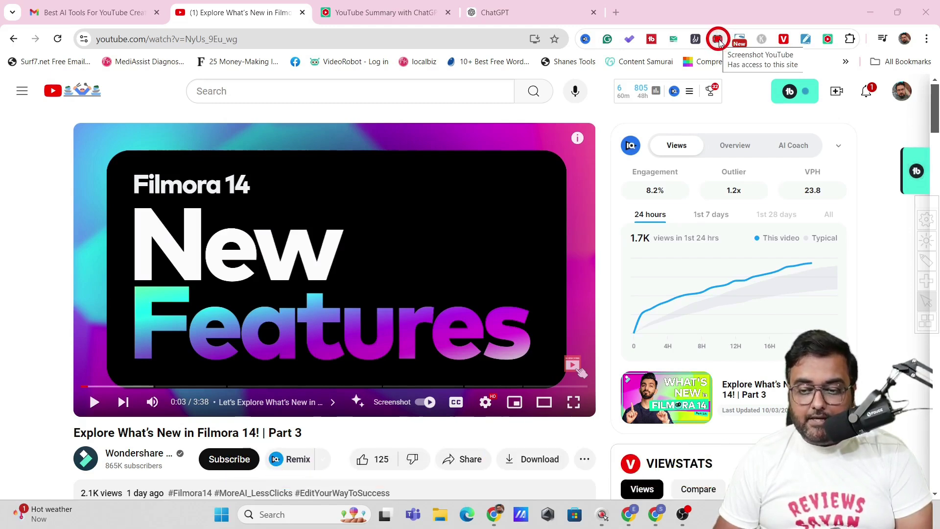
Step: Open the Screenshot YouTube extension's Chrome Web Store listing and review its details and support warning
click(718, 39)
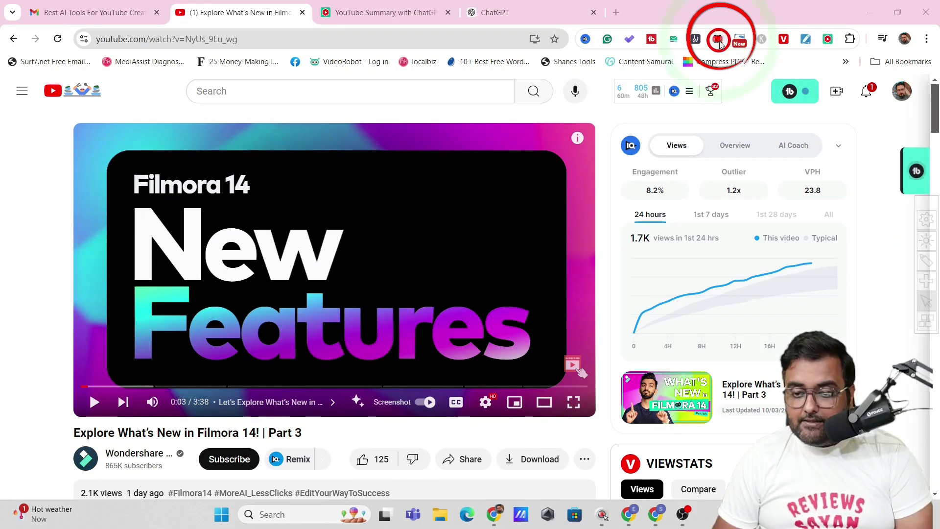
right_click(719, 40)
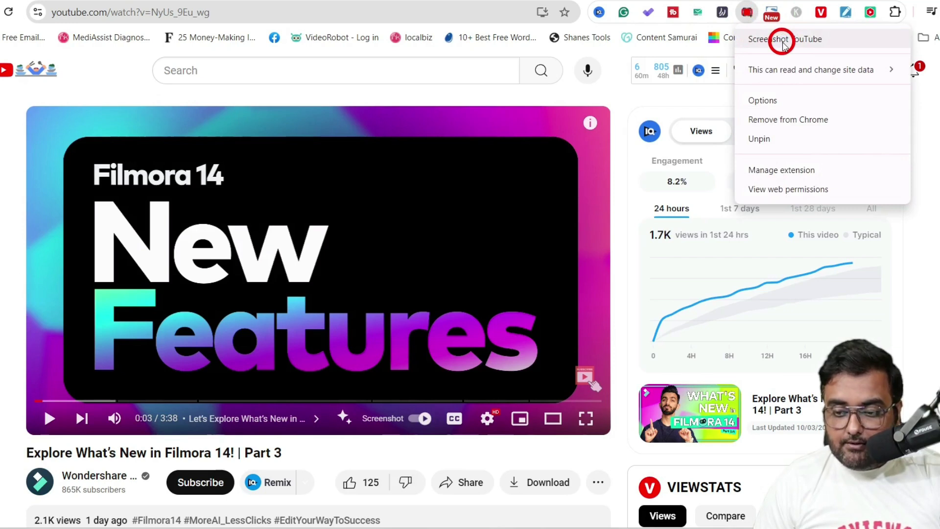
click(784, 44)
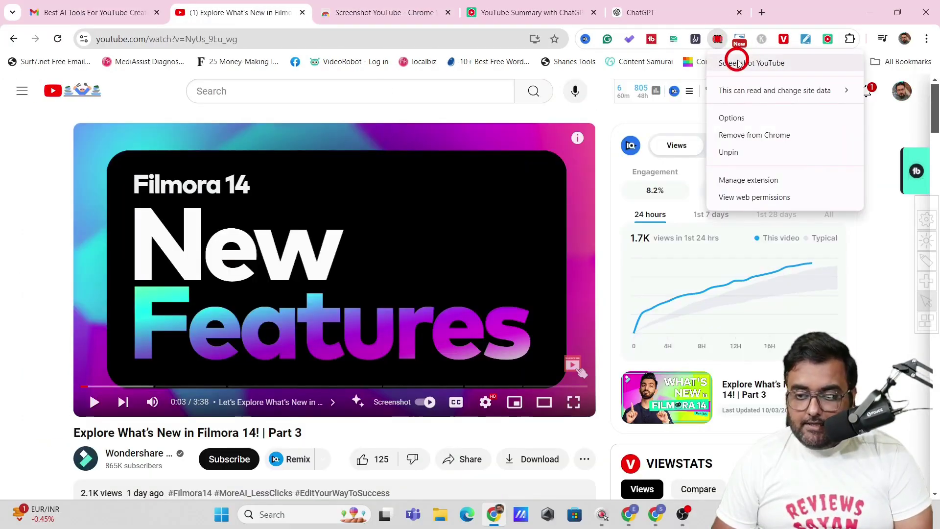
click(737, 65)
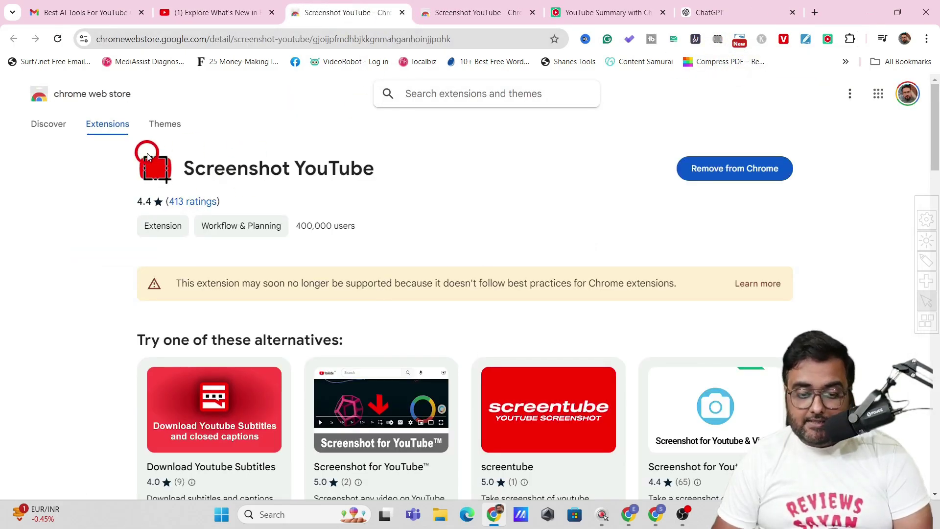
drag(147, 155, 452, 245)
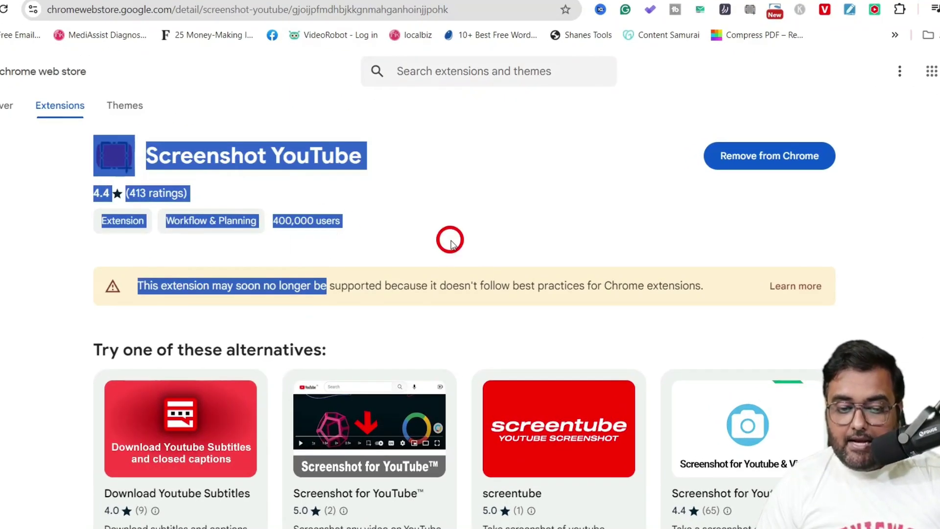
click(451, 241)
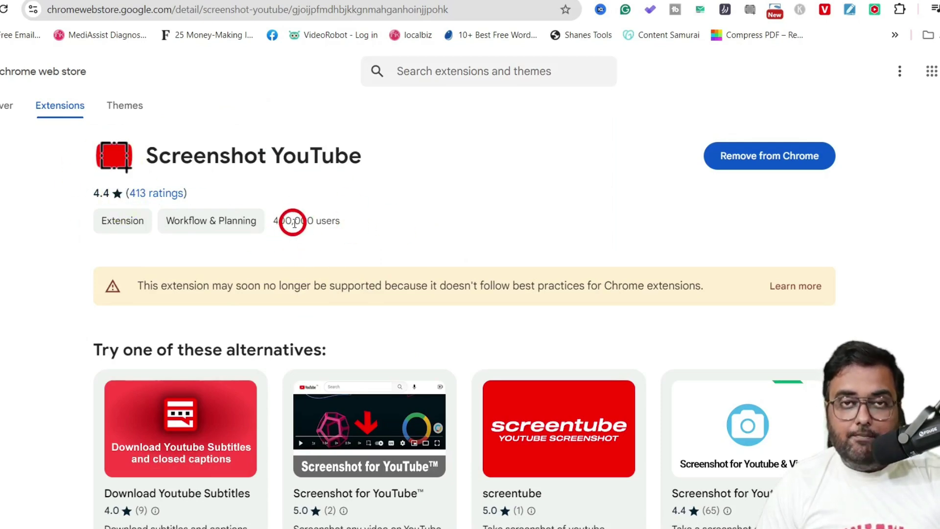
Step: Return to the Filmora 14 video tab and scroll down the page
click(210, 12)
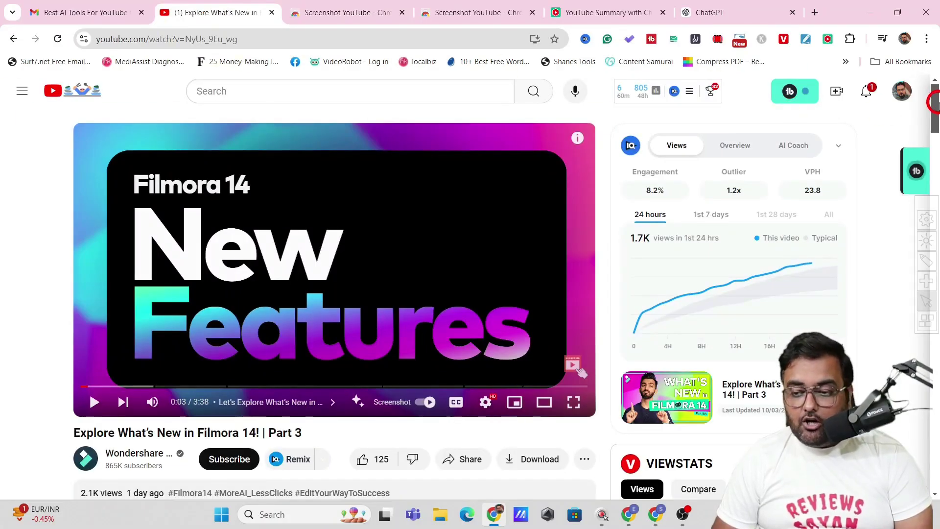
scroll(935, 103, down, 2)
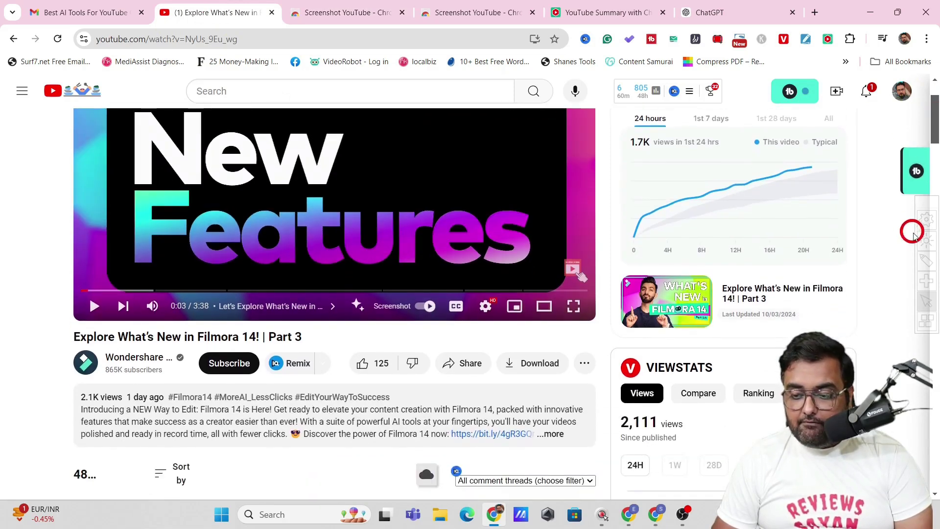
click(926, 265)
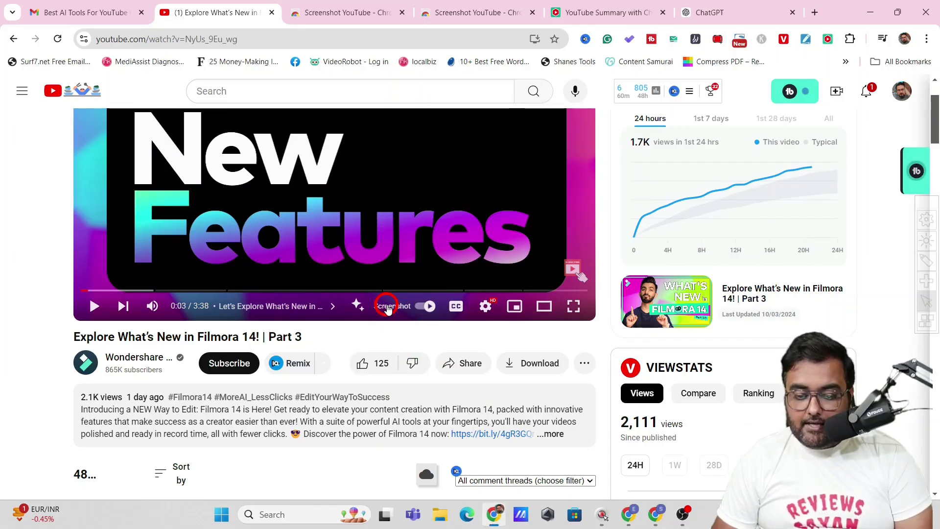
Step: Save a 3840×2160 PNG of the current video frame, view it, and return to the video
click(387, 307)
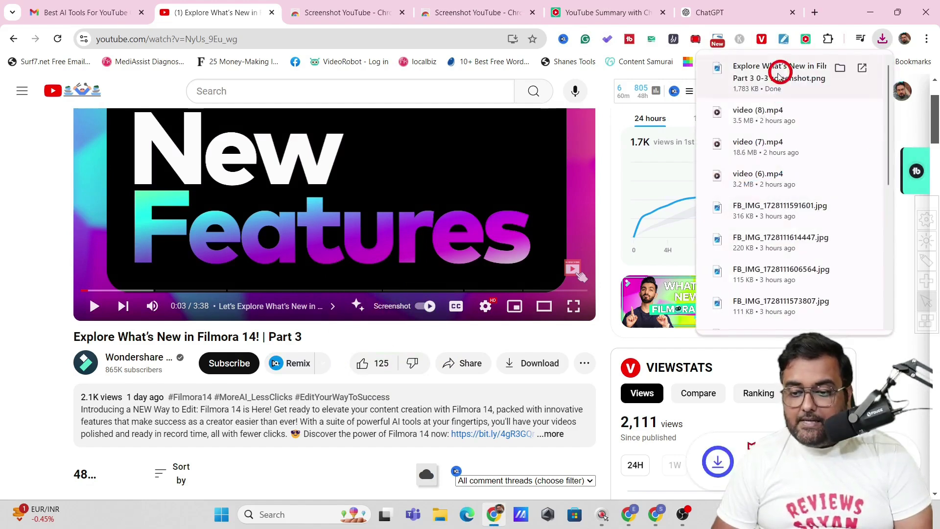
click(770, 78)
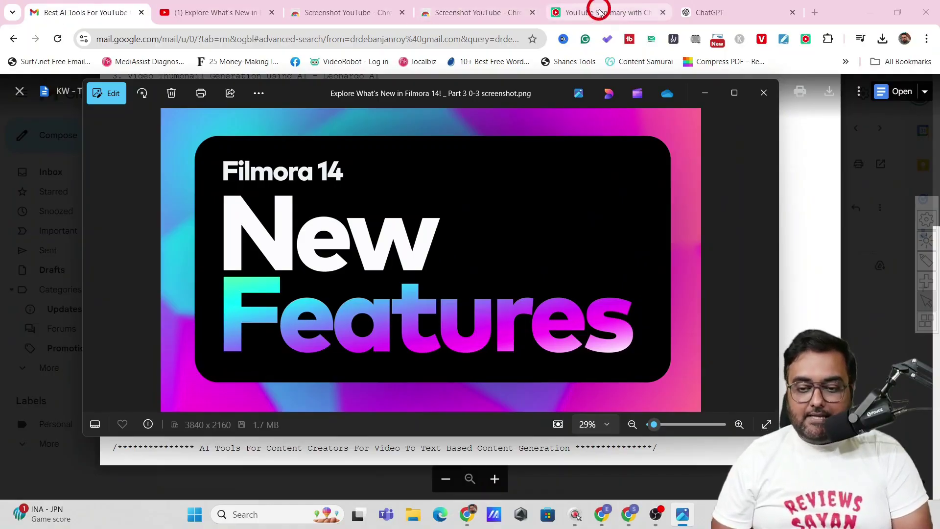
click(240, 17)
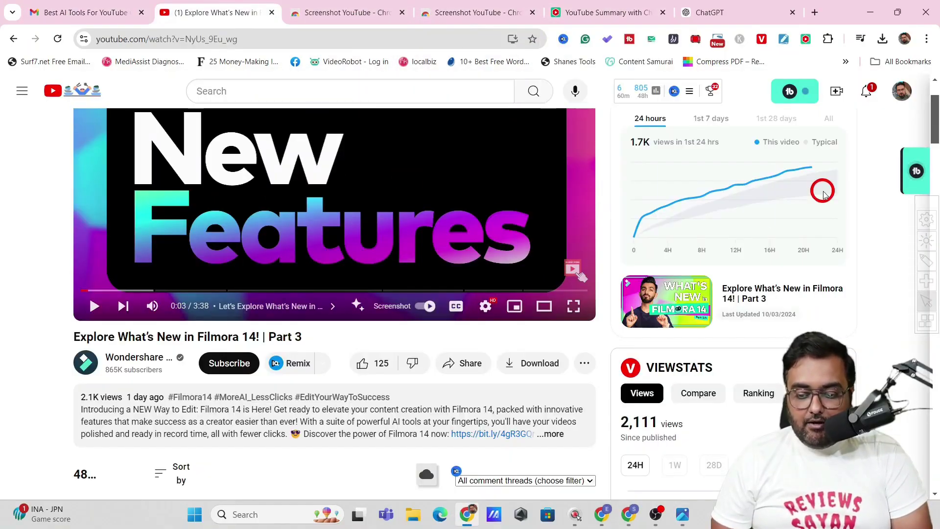
drag(935, 118, 935, 202)
scroll(834, 159, up, 3)
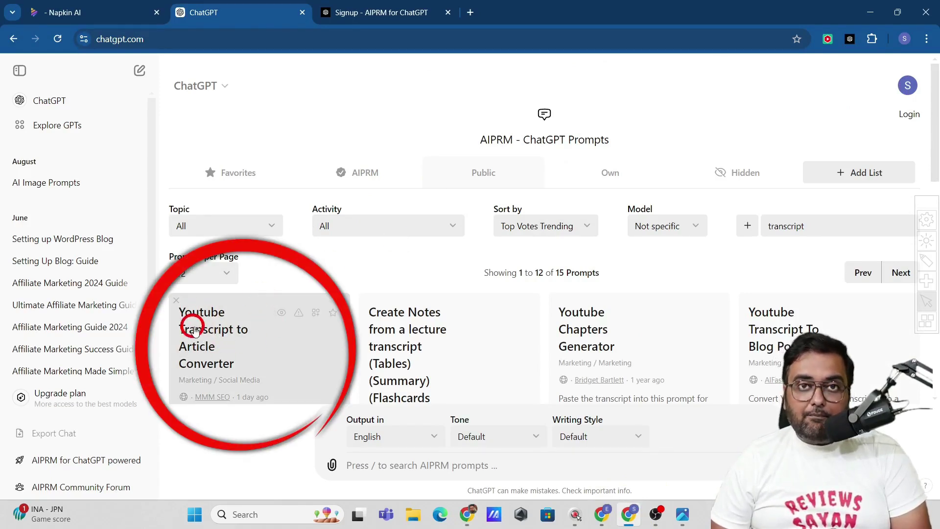
Step: Run the Youtube Transcript to Article Converter prompt in English with default tone and style on the pasted transcript
click(239, 356)
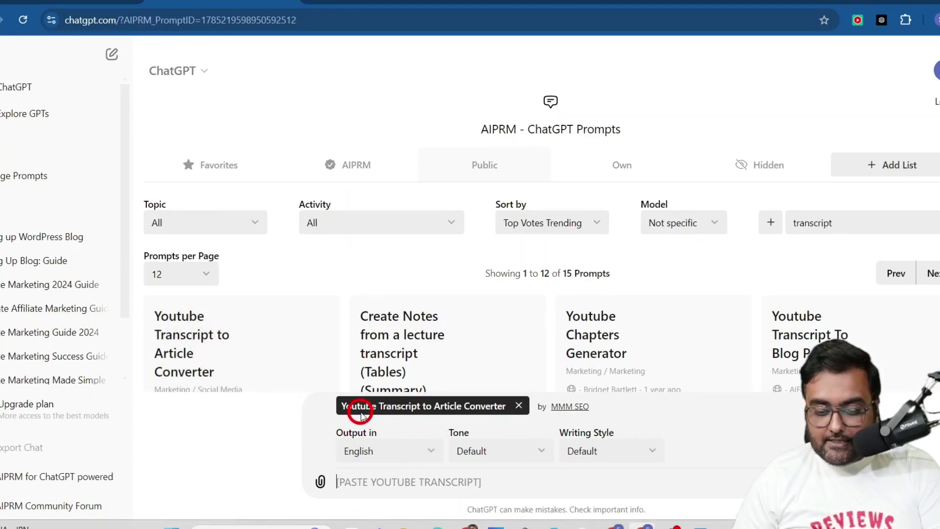
click(436, 447)
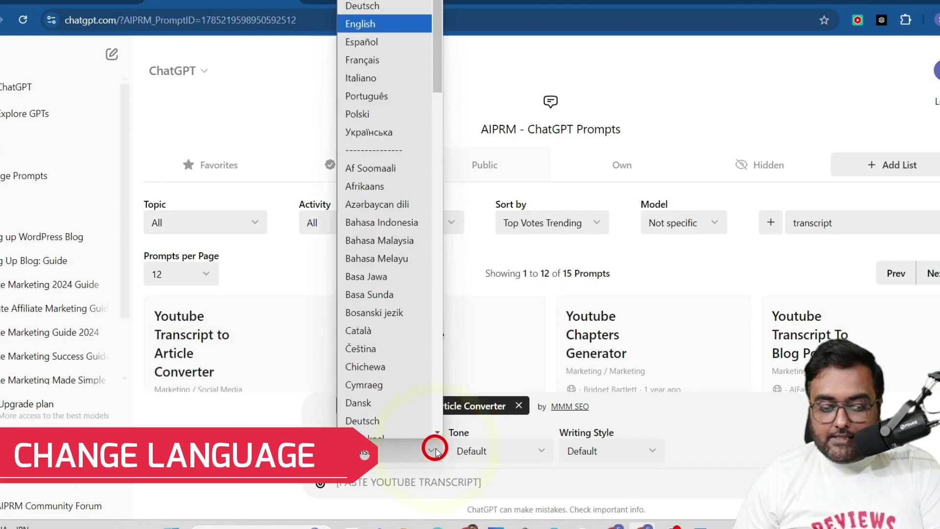
click(504, 89)
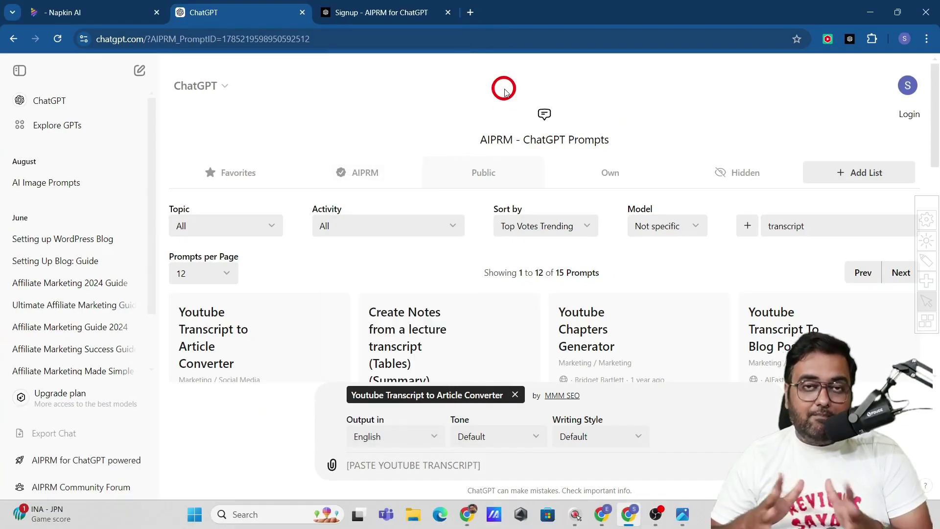
click(537, 436)
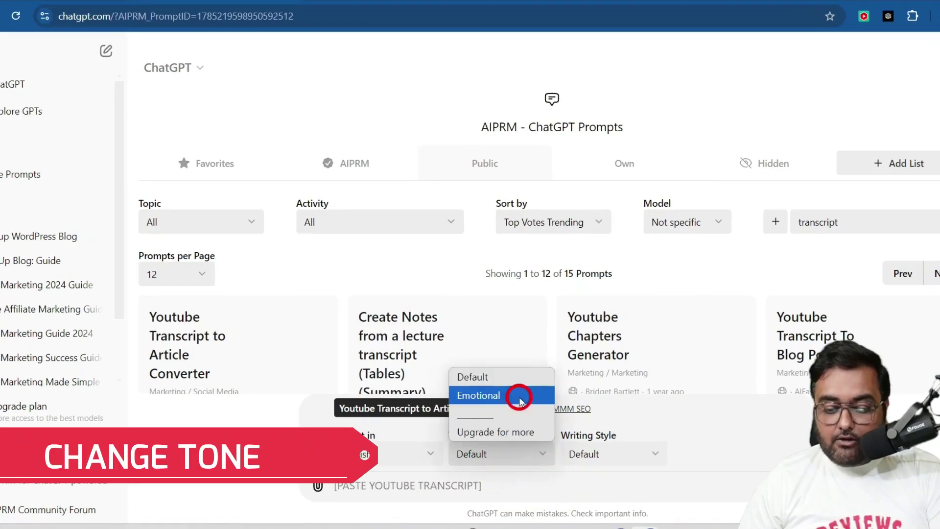
click(647, 448)
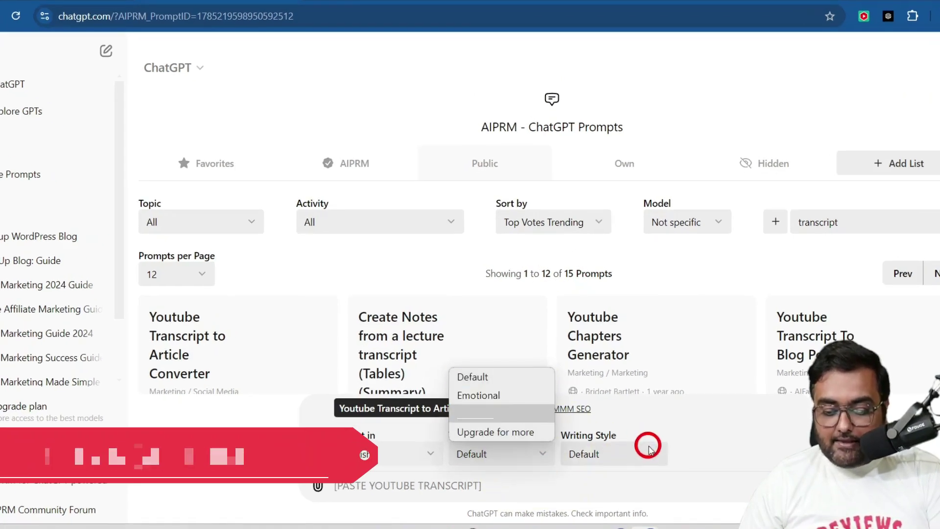
click(700, 446)
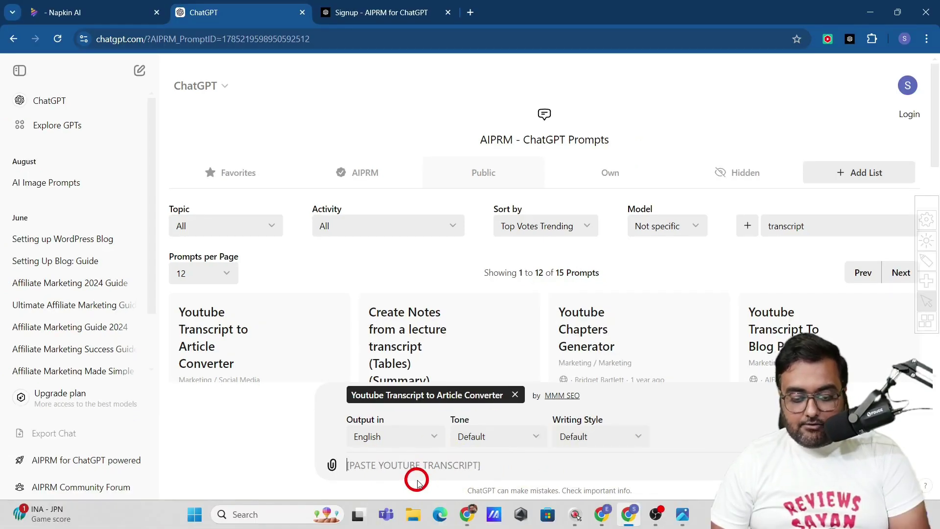
key(ctrl+v)
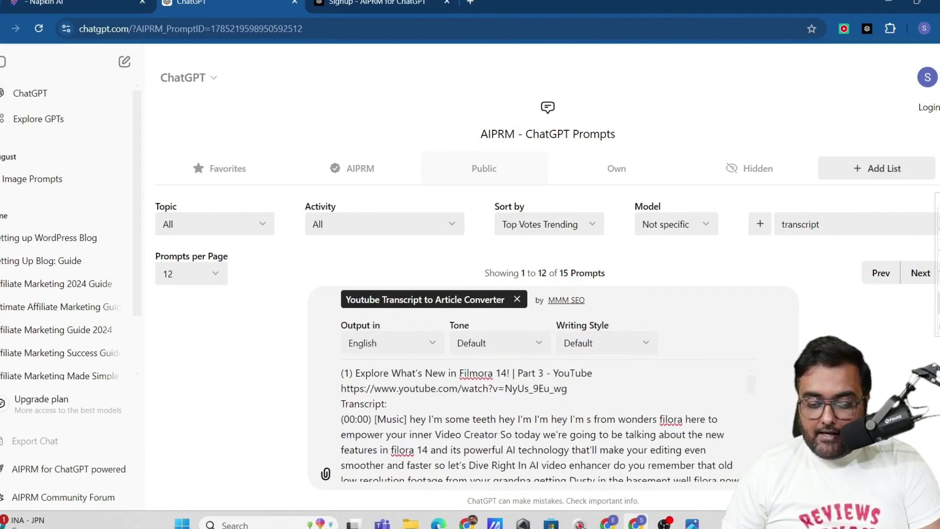
key(Return)
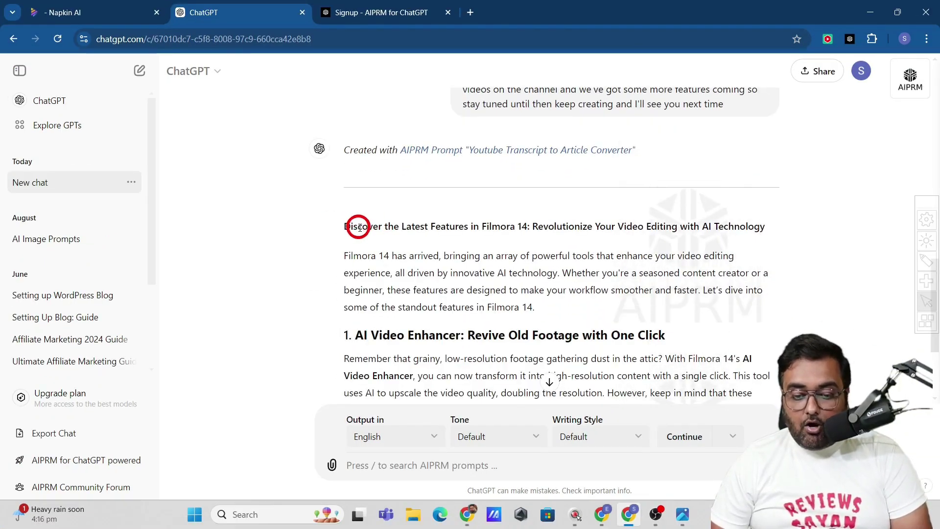
Step: Read the generated Filmora 14 article from its headline and introduction down to the conclusion
drag(344, 226, 793, 225)
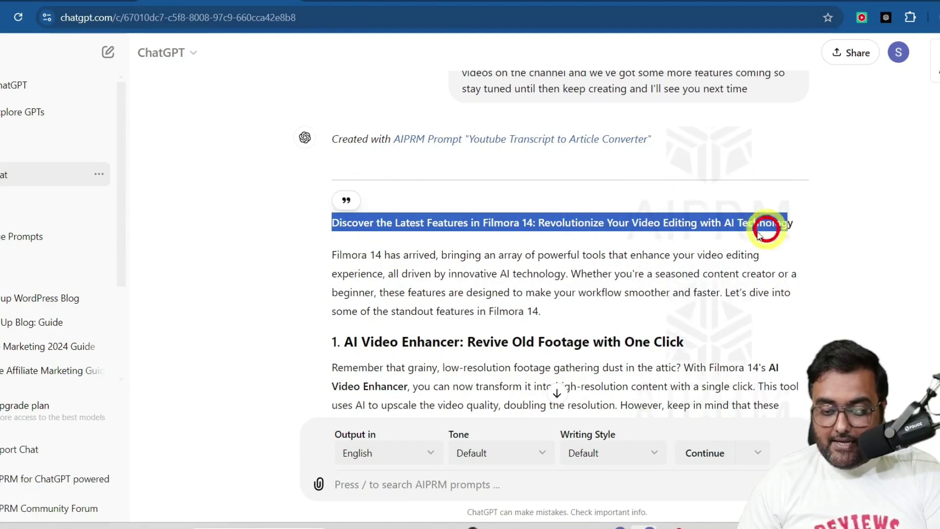
drag(329, 253, 478, 304)
click(480, 304)
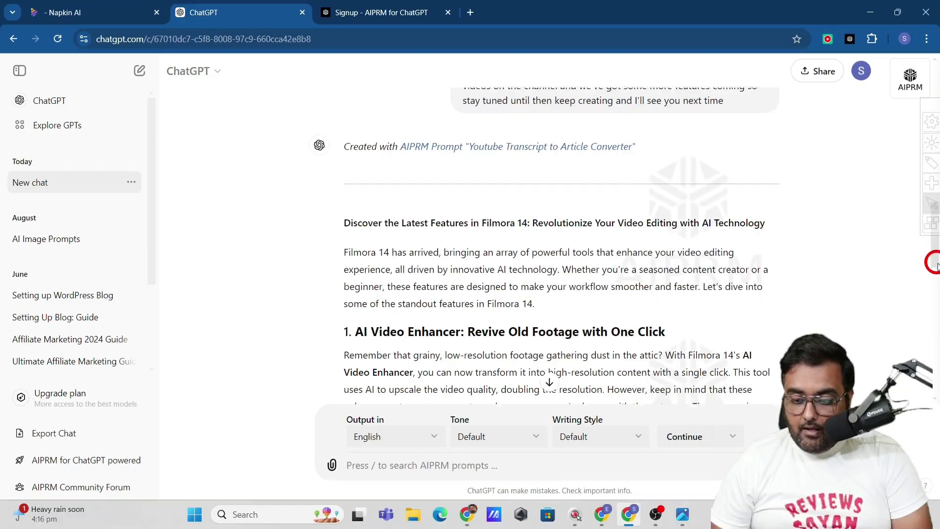
scroll(938, 278, down, 2)
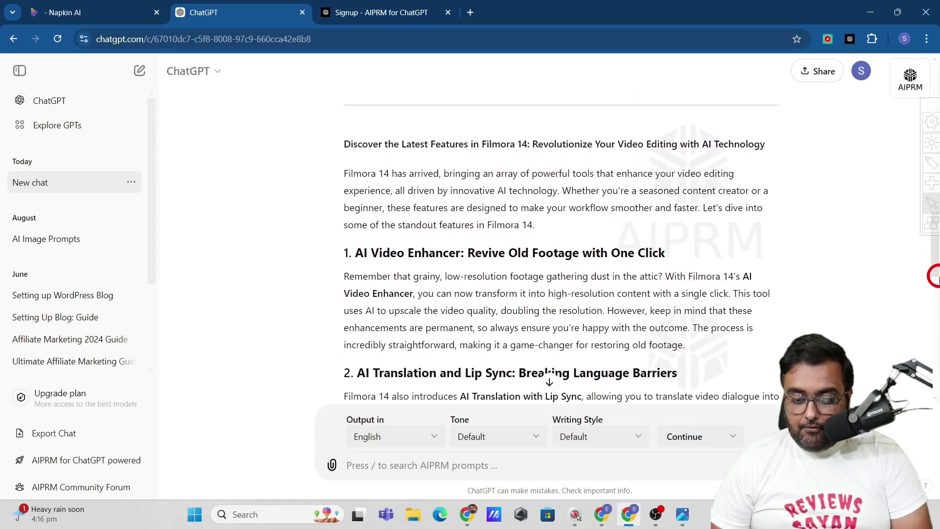
scroll(935, 277, down, 3)
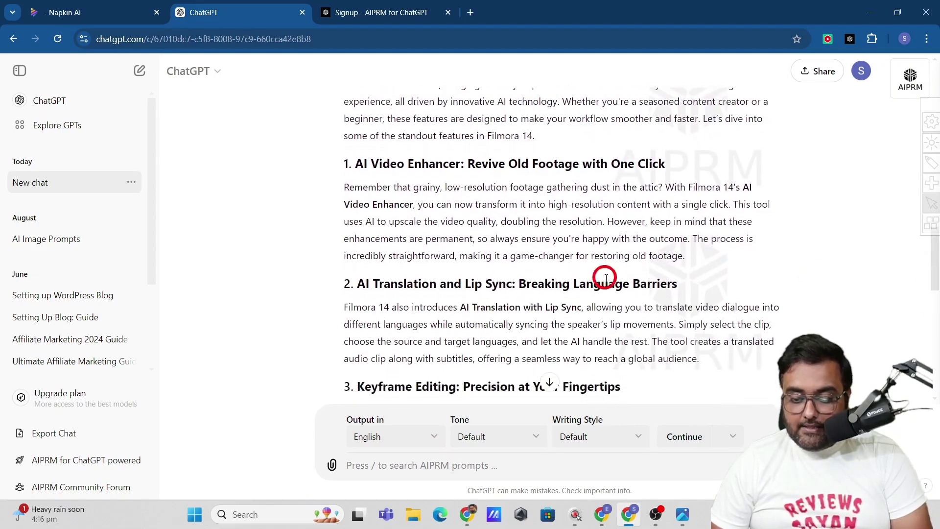
scroll(936, 268, down, 15)
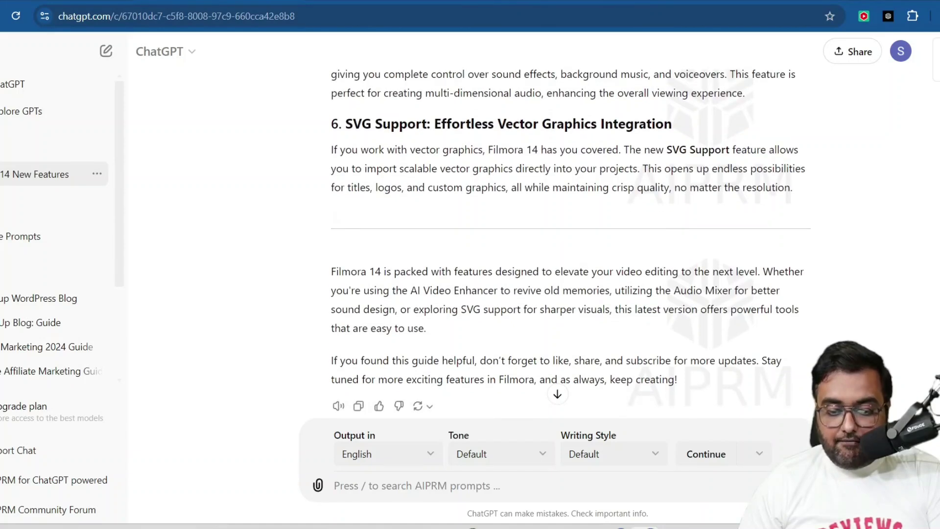
scroll(570, 245, up, 1)
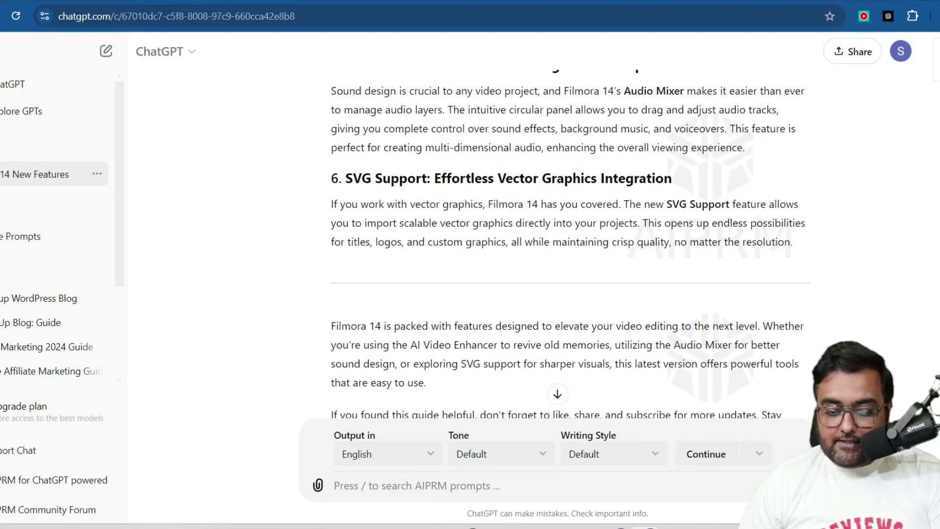
scroll(571, 235, down, 2)
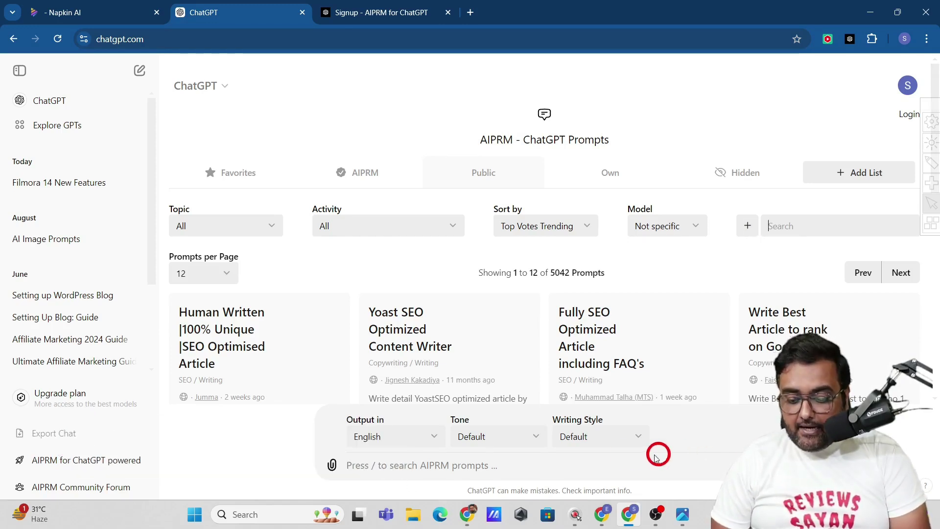
Step: Switch to the ChatGPT window and review the nine-tip Filmora 14 answer on ranking YouTube videos
mouse_move(474, 502)
click(473, 453)
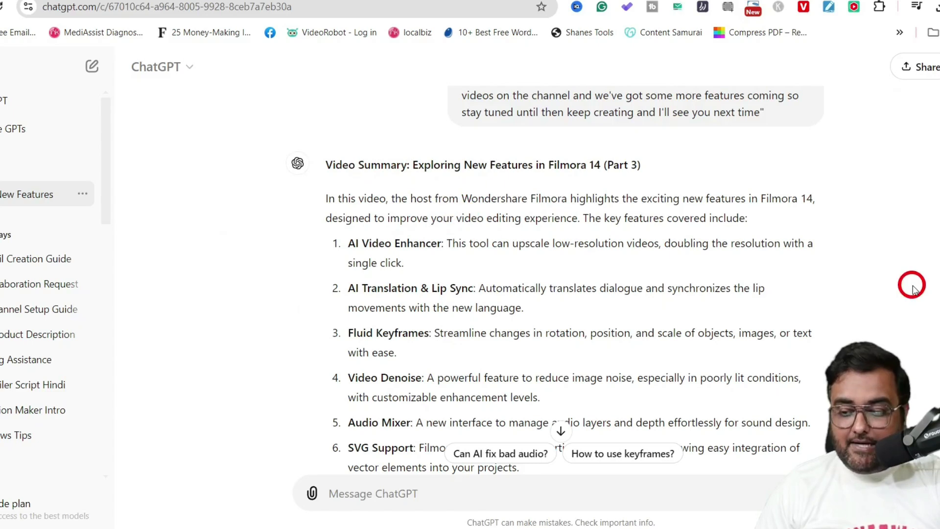
scroll(496, 445, down, 3)
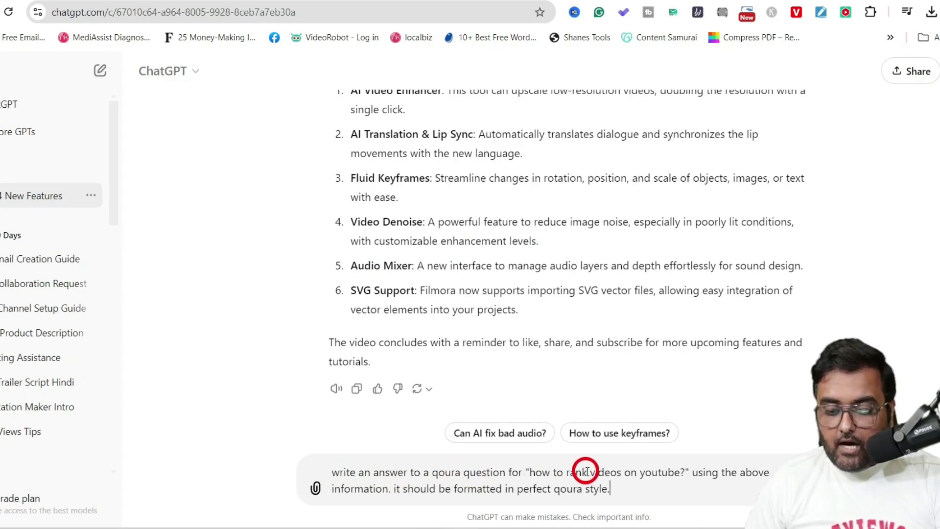
mouse_move(677, 468)
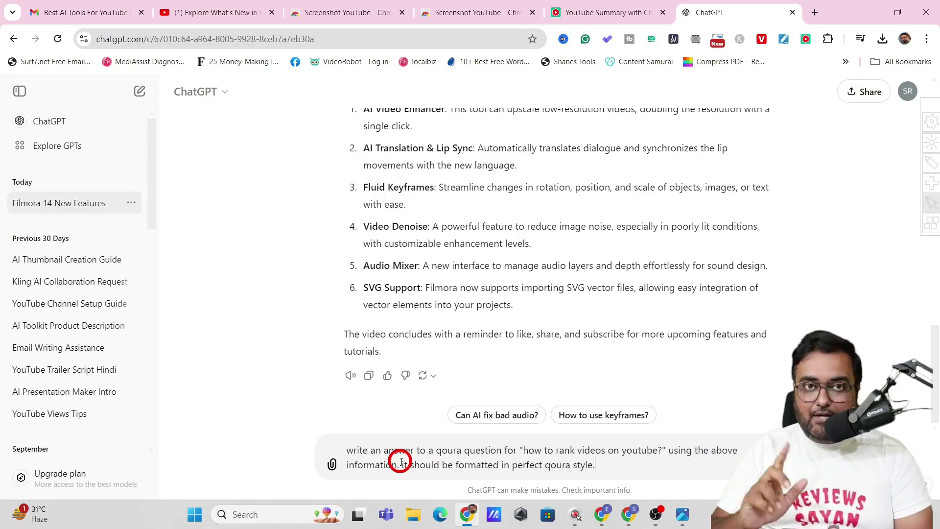
mouse_move(557, 466)
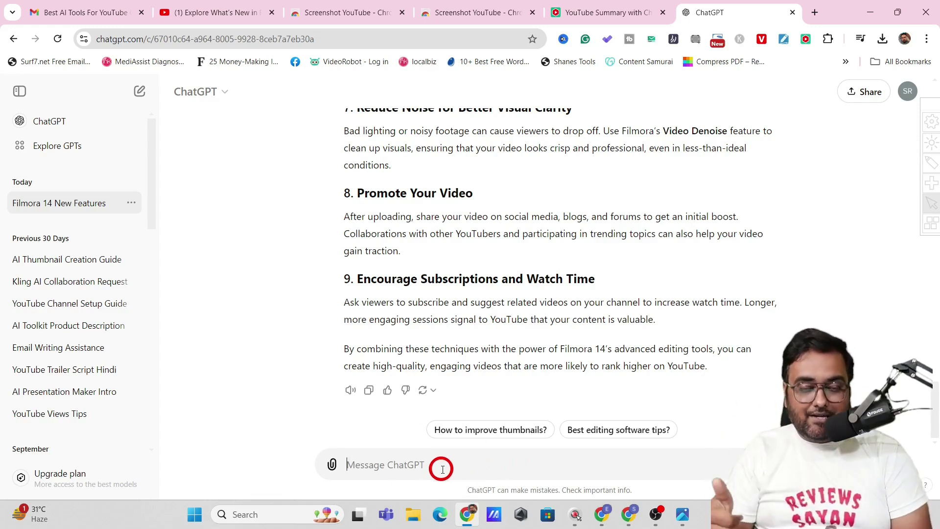
Step: Send the Instagram caption prompt and select the whole caption reply with its hashtags
text(w)
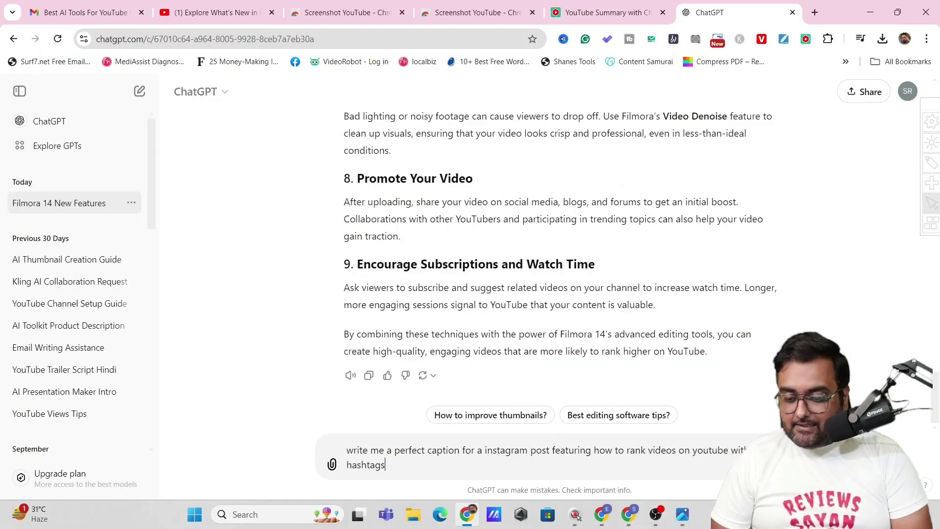
key(Return)
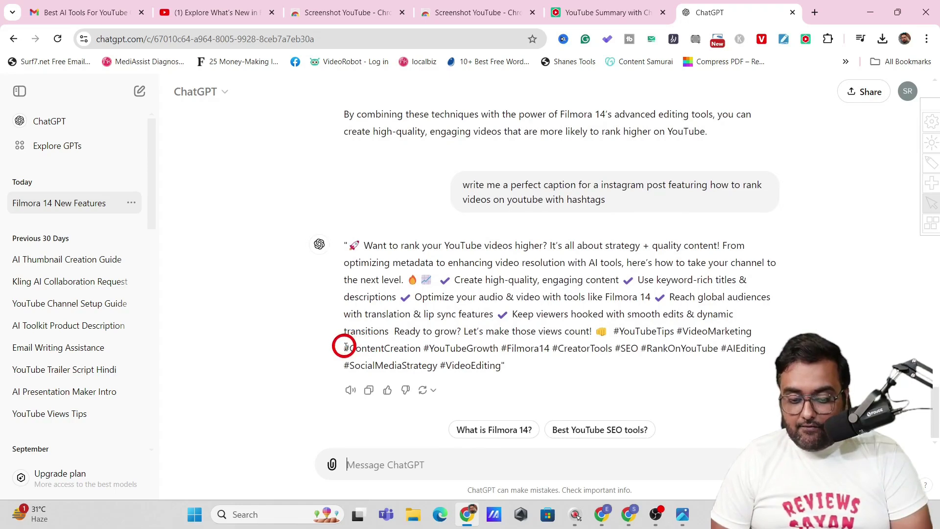
drag(478, 367, 515, 375)
click(514, 375)
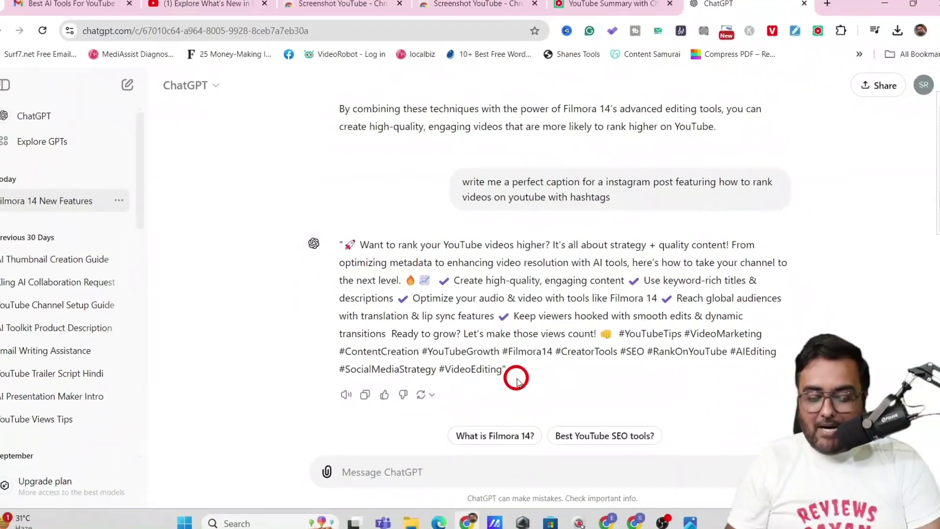
drag(519, 388, 337, 238)
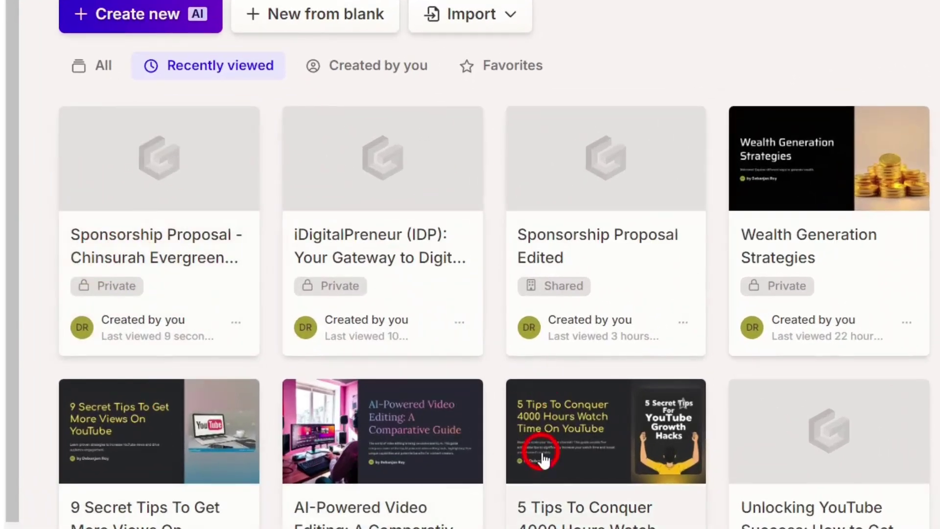
Step: Reach Gamma's Create with AI page from the Gammas grid
scroll(494, 264, down, 5)
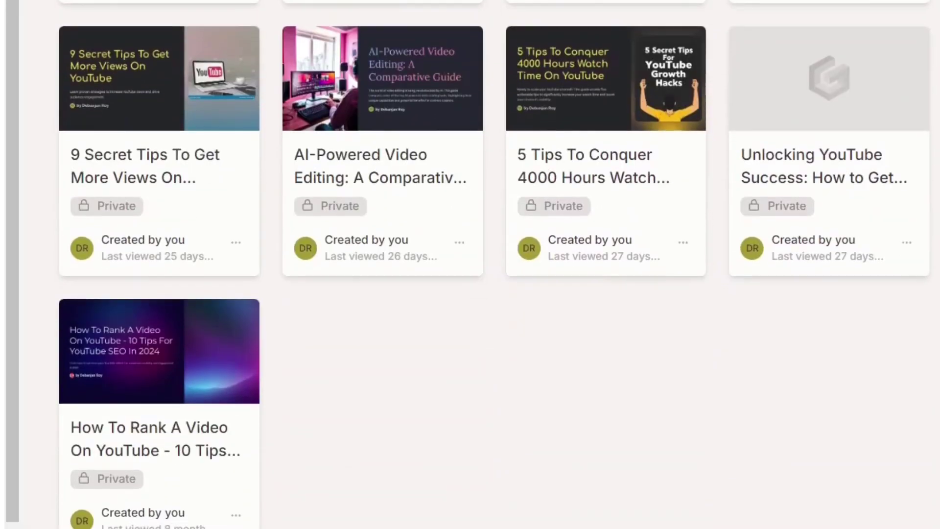
scroll(494, 265, up, 5)
click(927, 43)
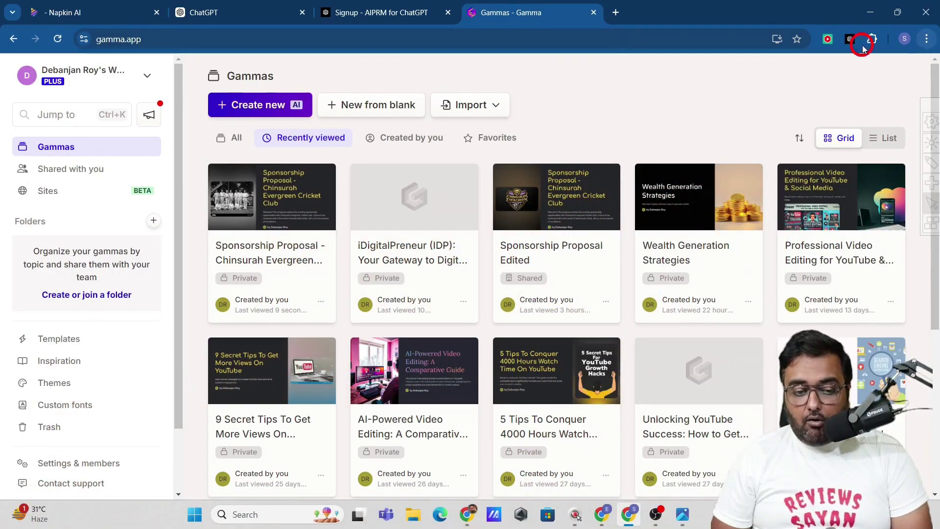
click(253, 110)
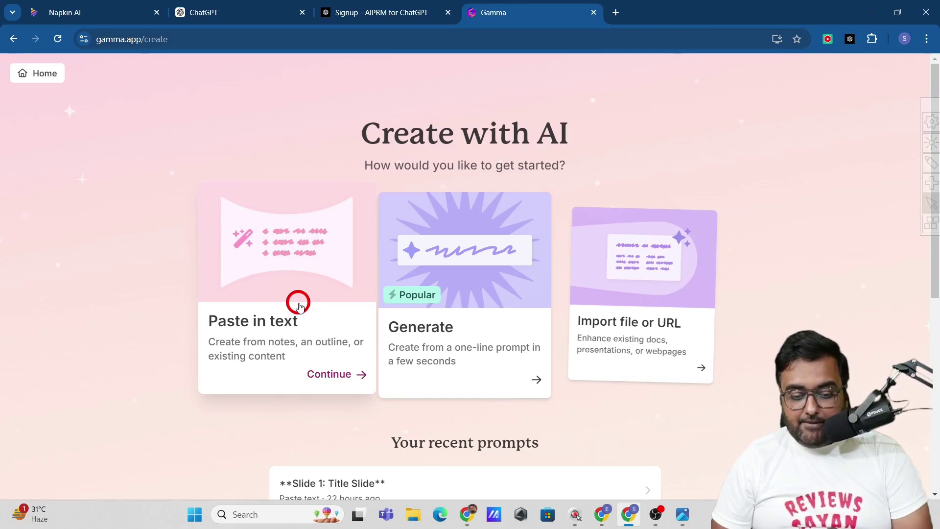
Step: Choose Paste in text, then copy the whole Filmora 14 summary from ChatGPT
click(299, 304)
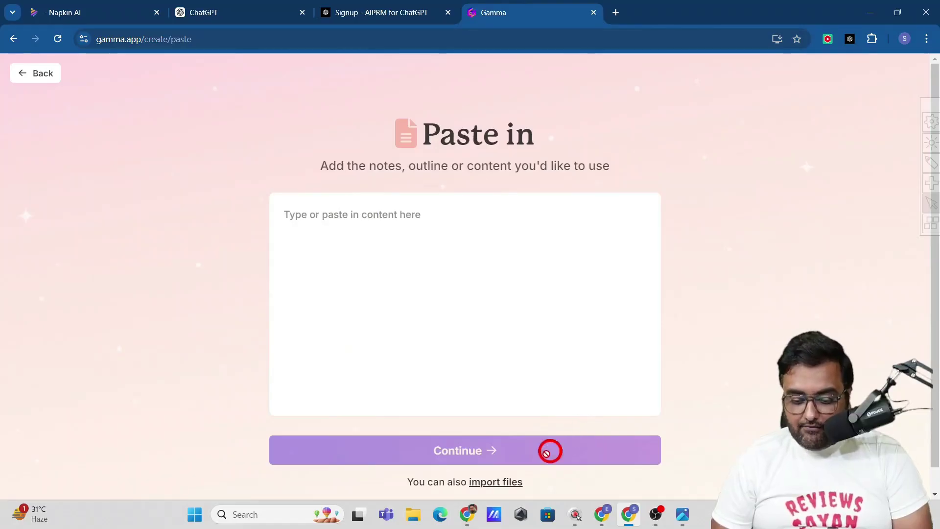
click(469, 515)
drag(343, 166, 419, 450)
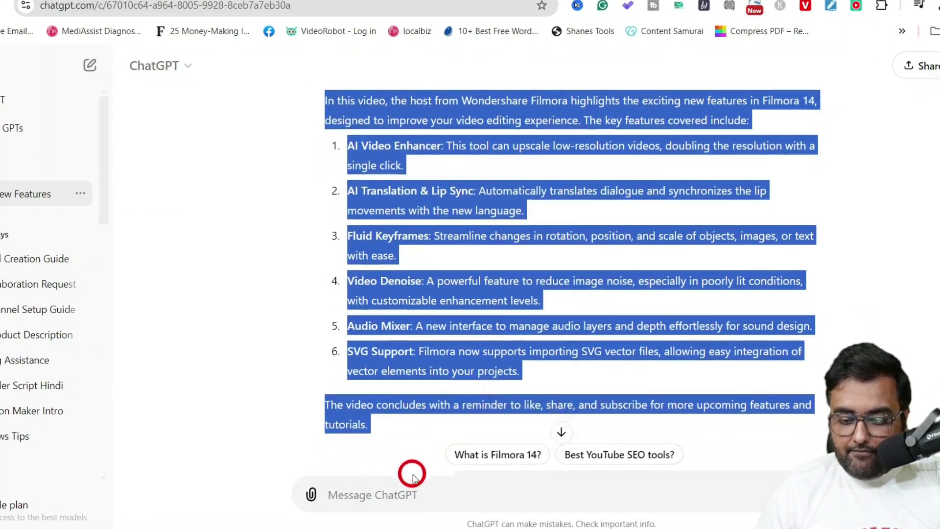
scroll(418, 309, down, 5)
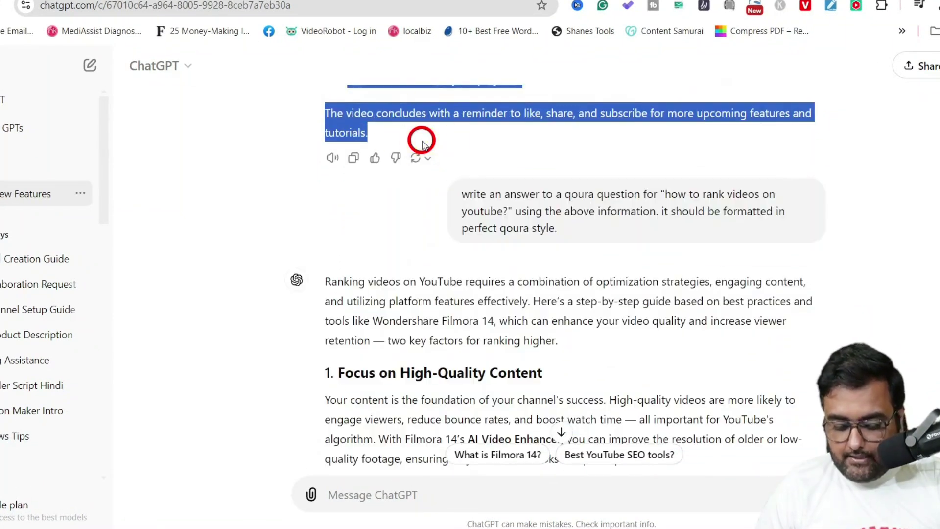
key(ctrl+c)
Step: Paste the Filmora 14 summary into Gamma's text box and continue as a presentation
key(alt+Tab)
click(378, 216)
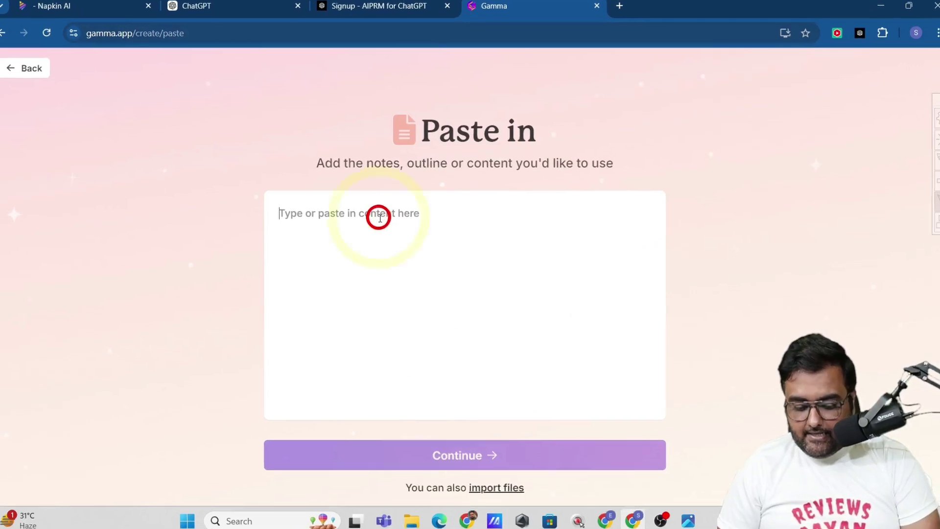
key(ctrl+v)
scroll(568, 441, down, 2)
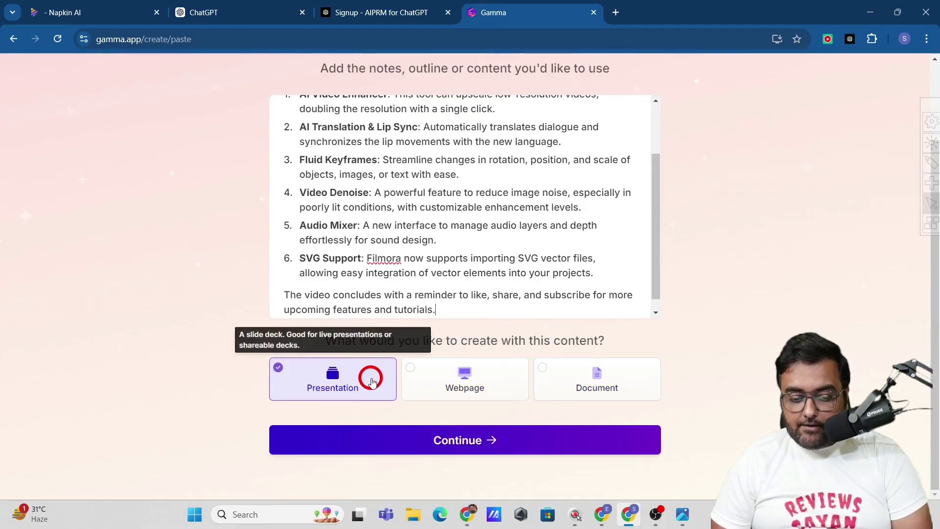
click(443, 443)
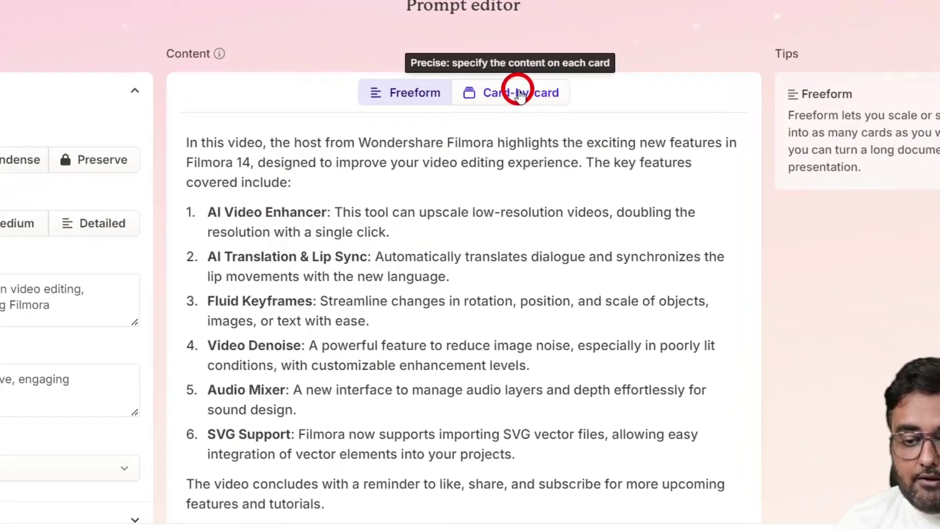
click(530, 57)
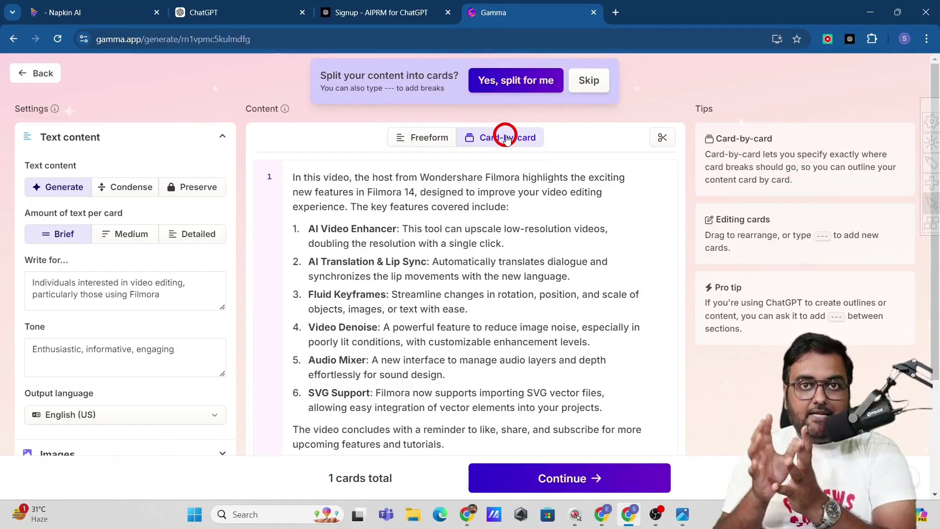
click(426, 138)
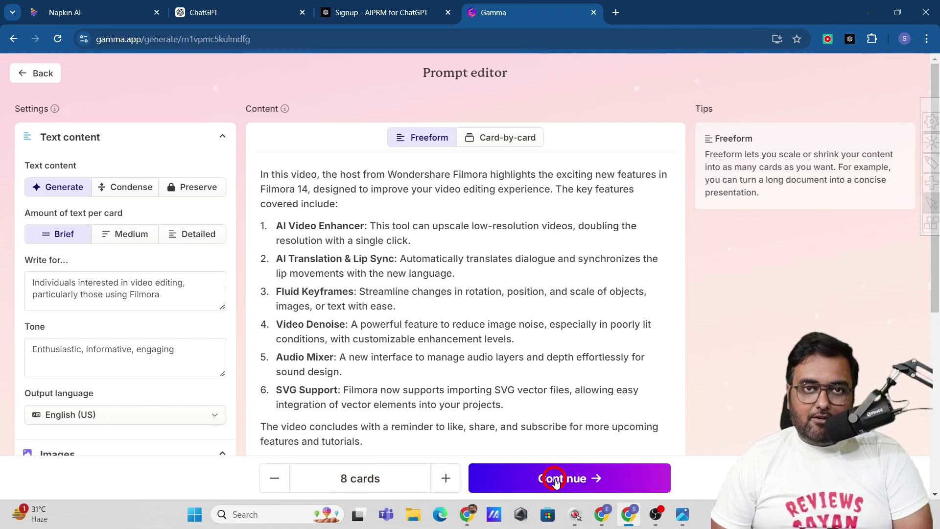
Step: Generate the 8-card deck and select the image on the 'Join the Filmora Community' card
click(557, 483)
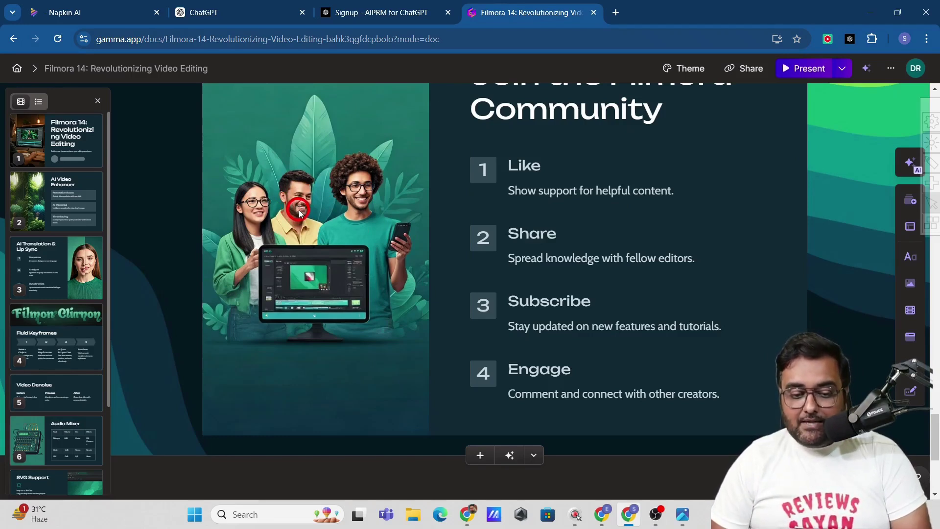
click(301, 214)
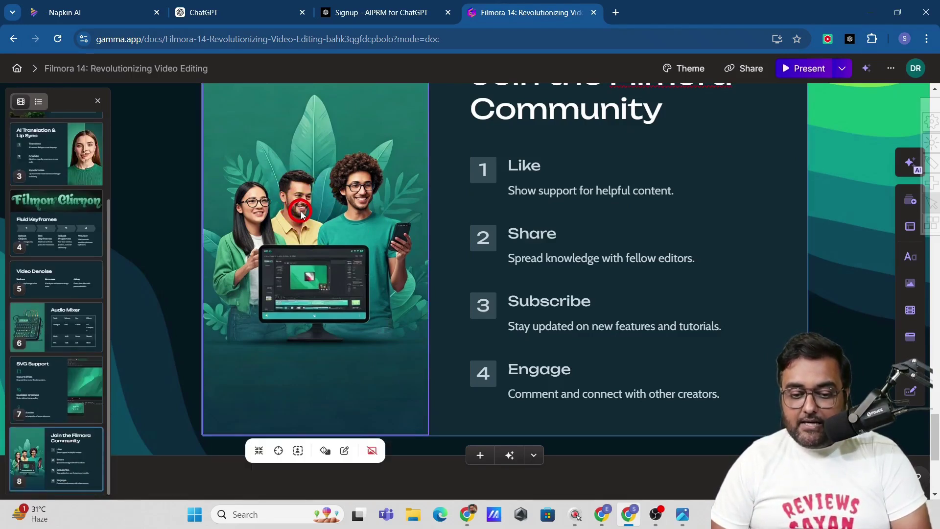
scroll(412, 192, up, 3)
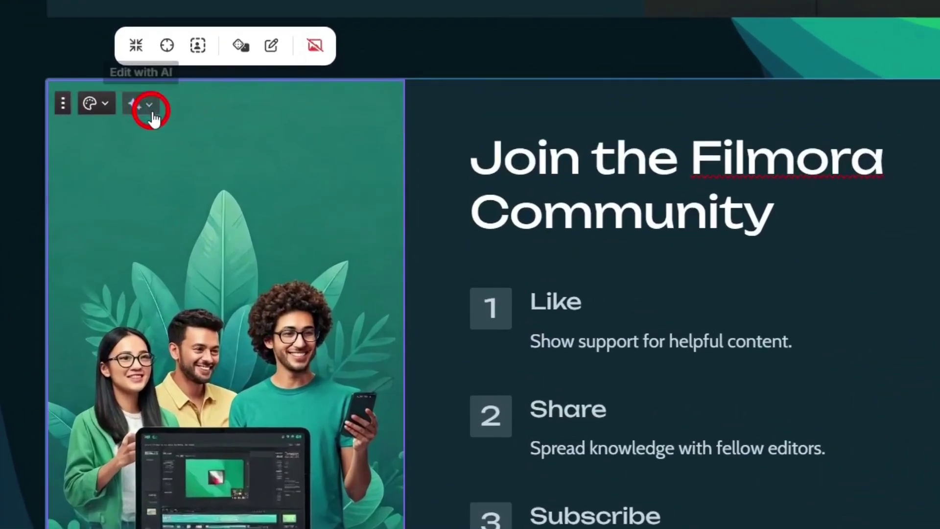
click(273, 47)
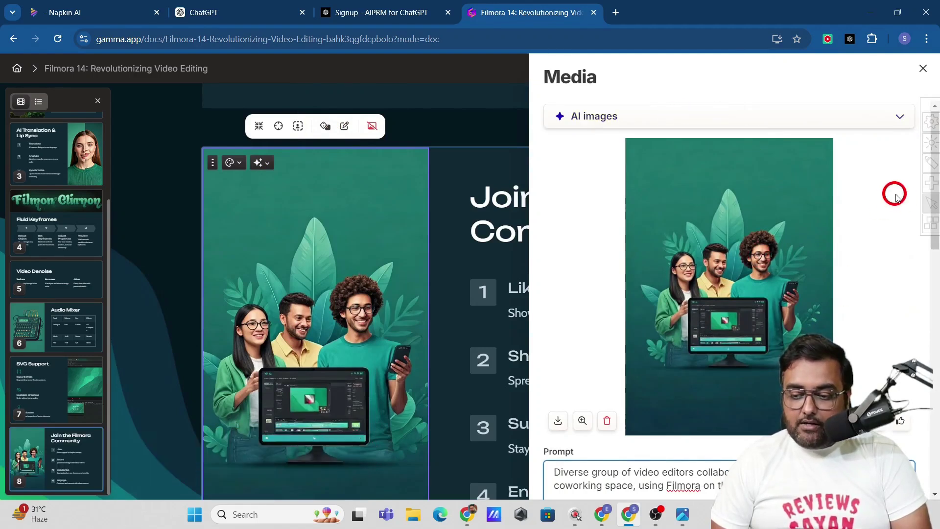
scroll(933, 313, down, 7)
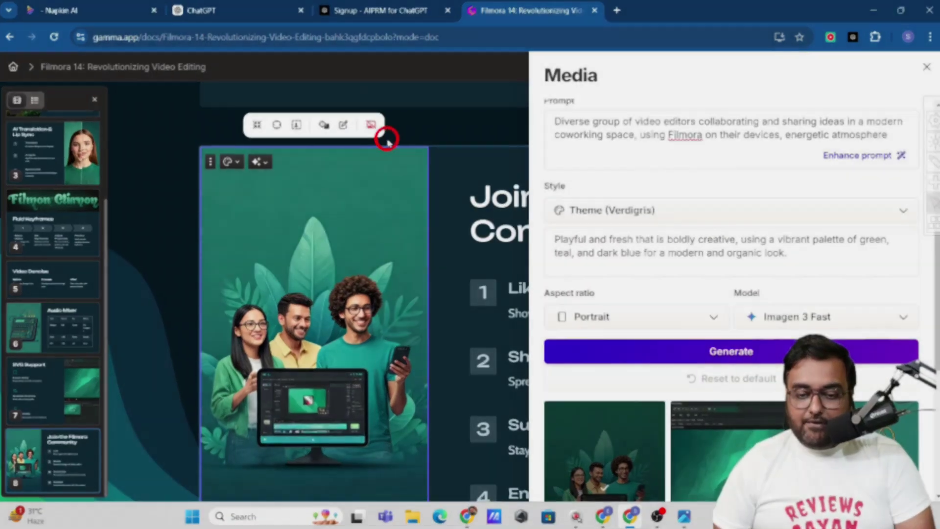
click(429, 128)
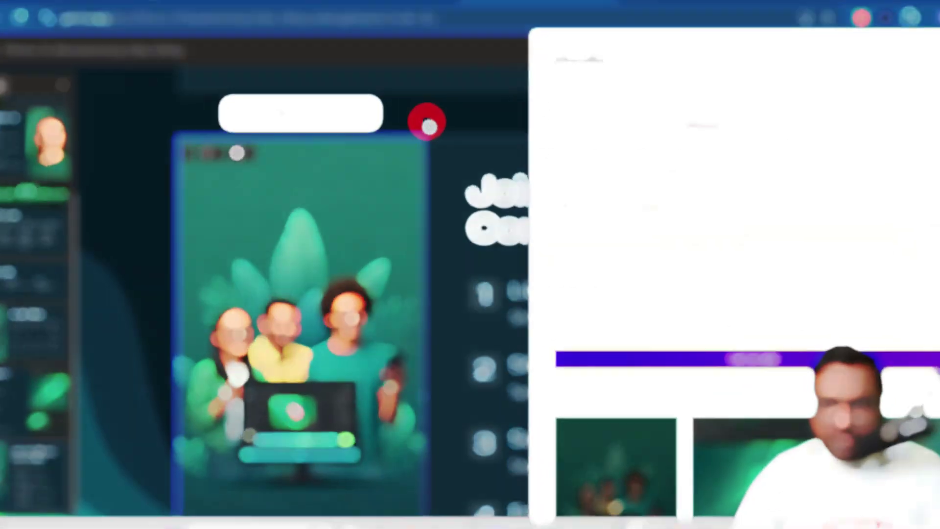
mouse_move(933, 119)
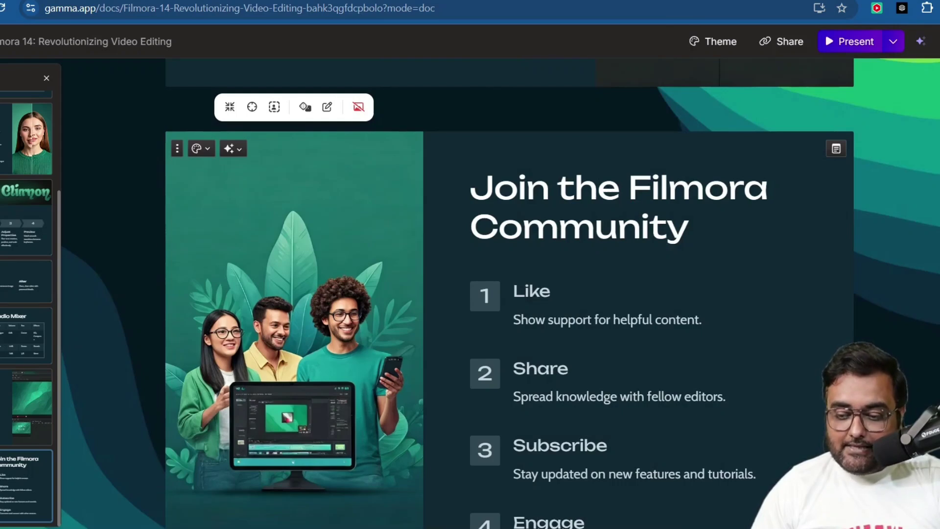
scroll(509, 294, up, 12)
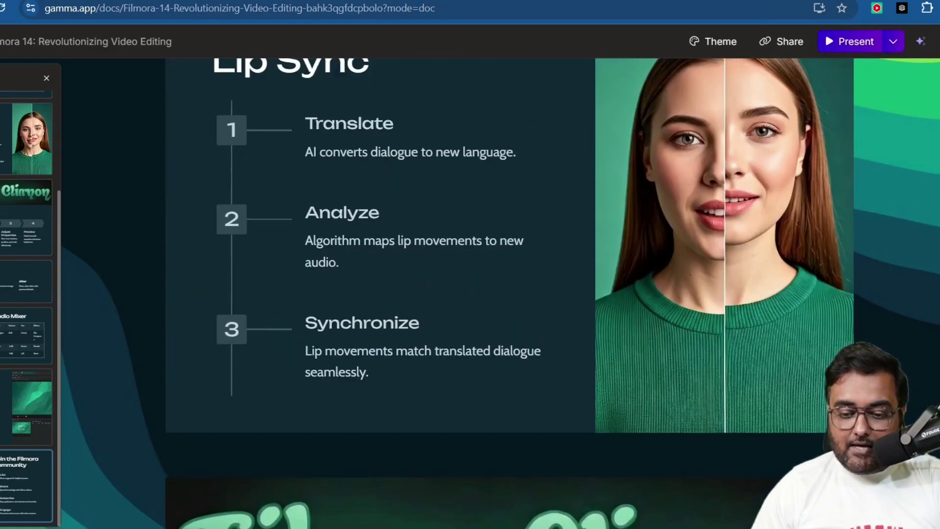
scroll(509, 294, up, 15)
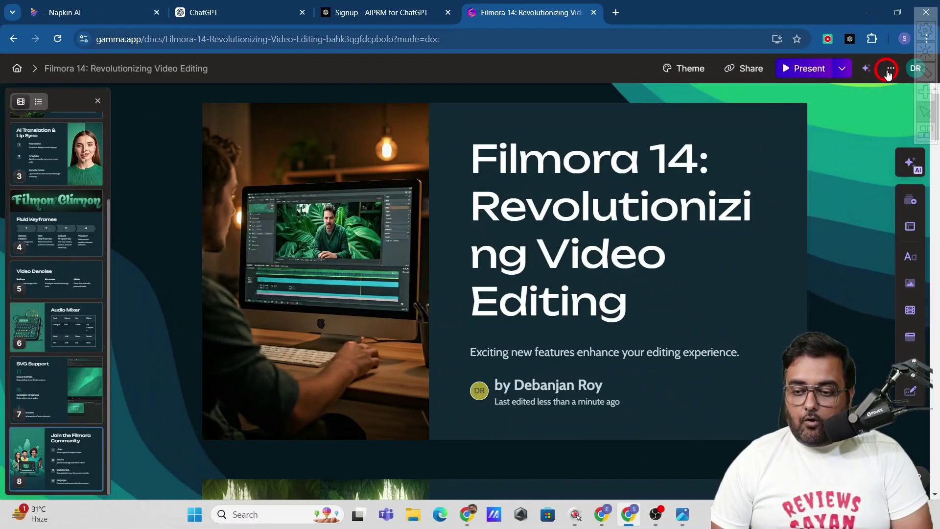
Step: Bring up the deck's export options from its extra menu, then close them
click(888, 69)
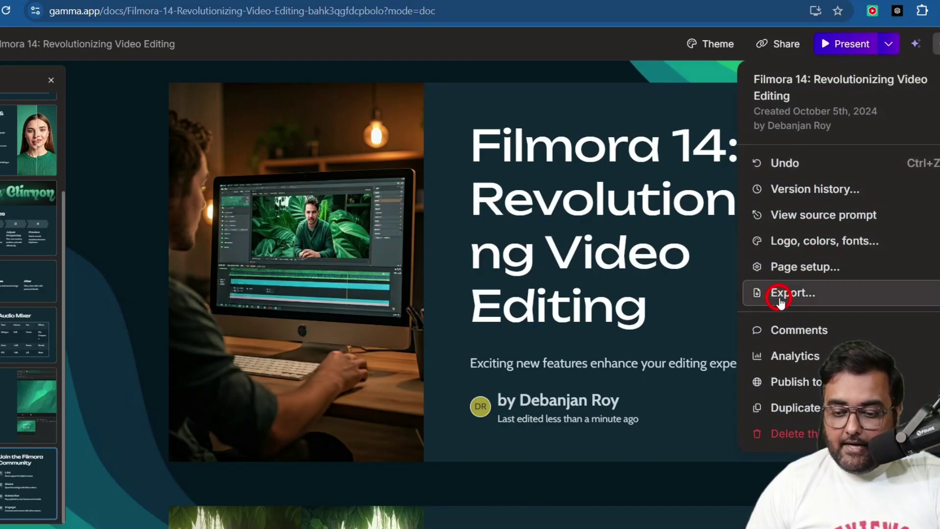
click(745, 299)
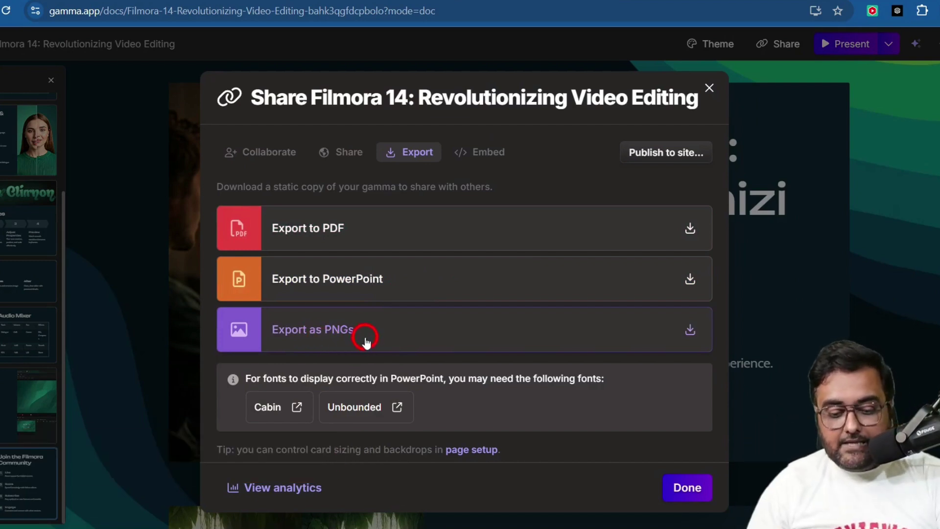
click(158, 167)
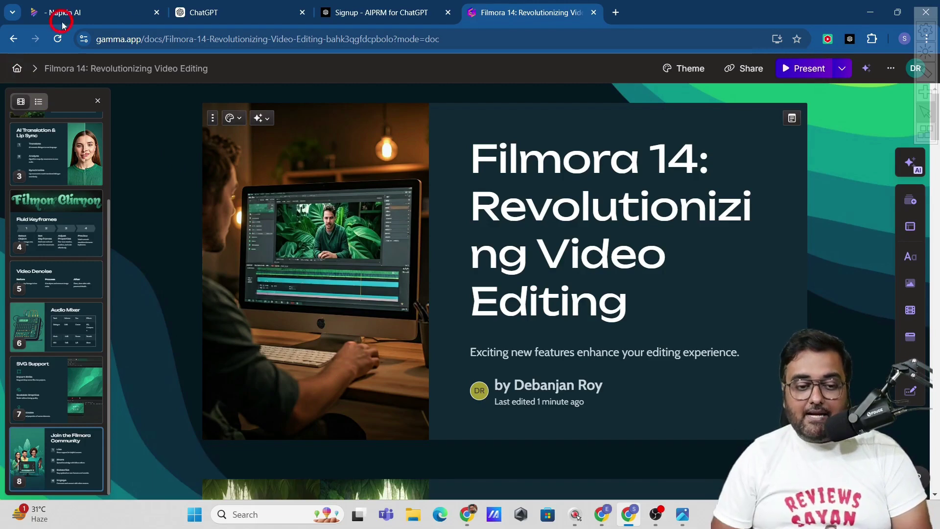
Step: Create a first napkin by pasting the Filmora 14 feature summary as text
click(89, 17)
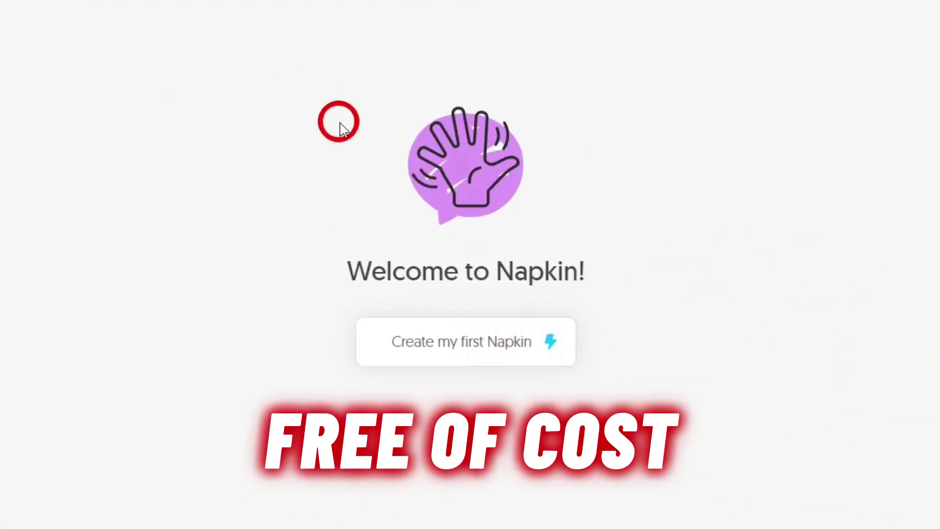
click(450, 345)
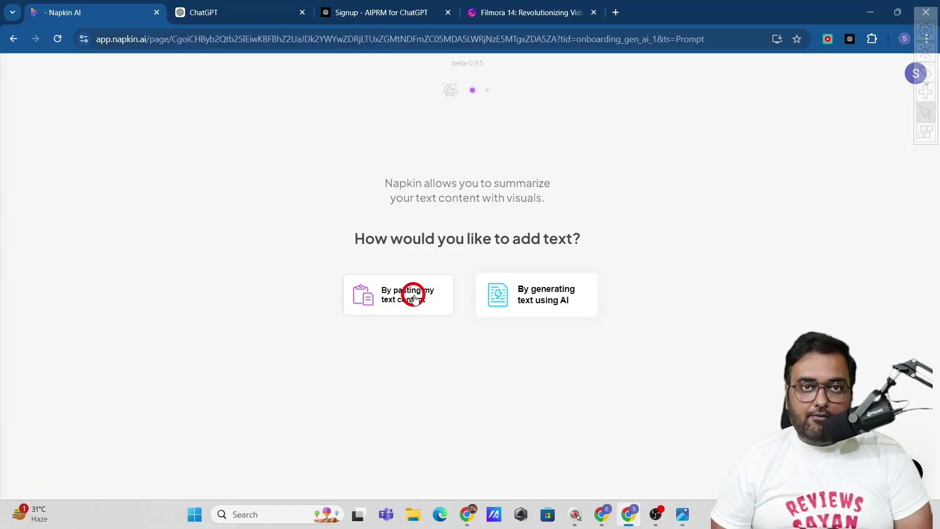
click(414, 298)
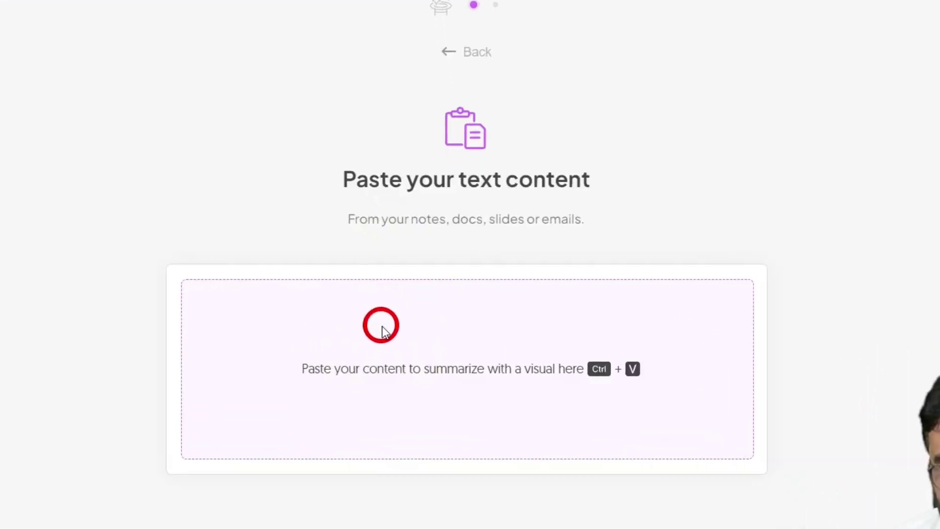
click(383, 331)
key(ctrl+v)
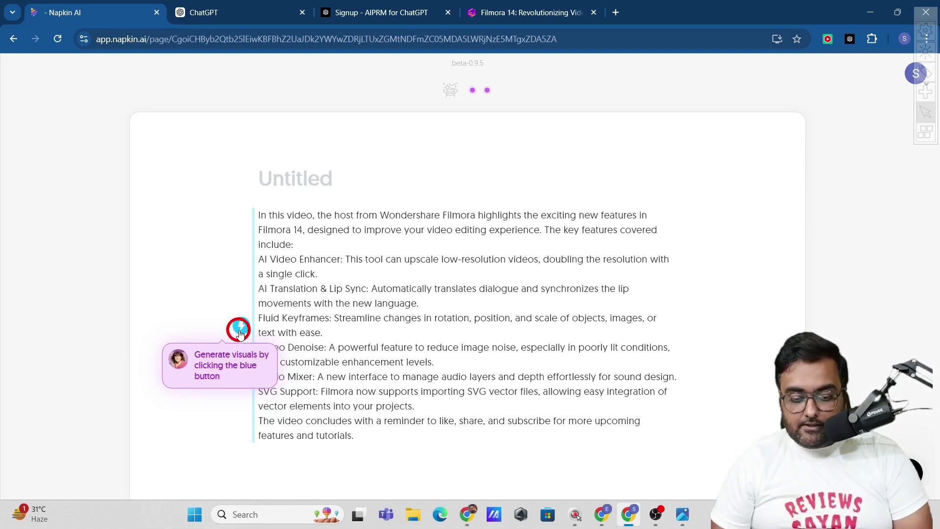
Step: Generate visuals from the summary and browse the suggested designs, including the prism diagram
click(238, 331)
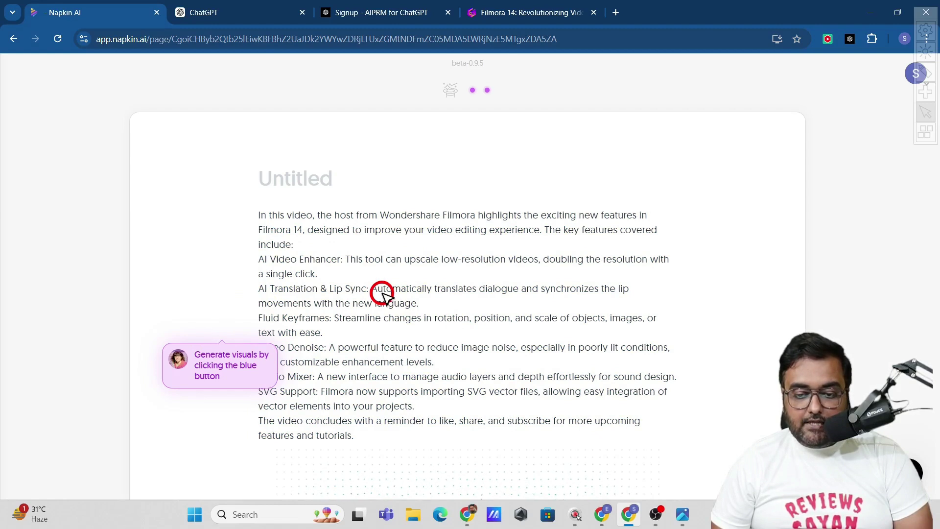
click(224, 420)
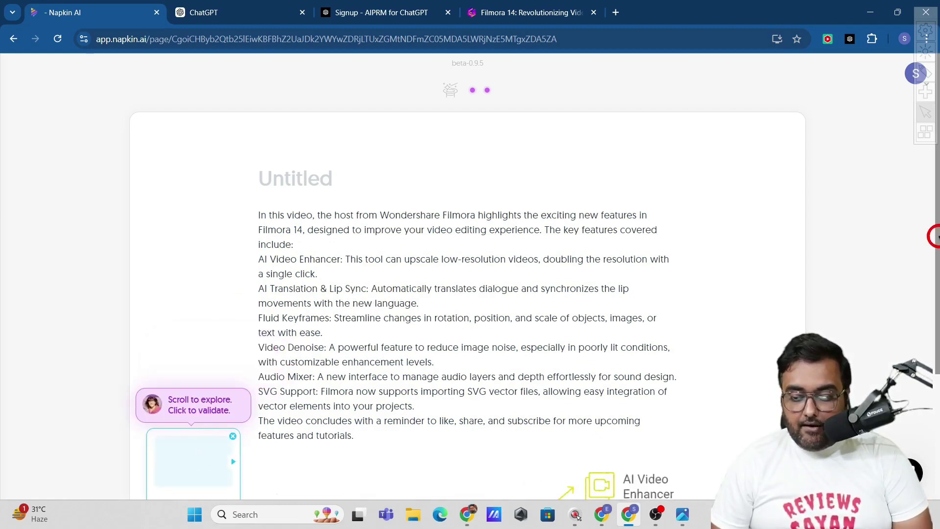
scroll(223, 423, down, 3)
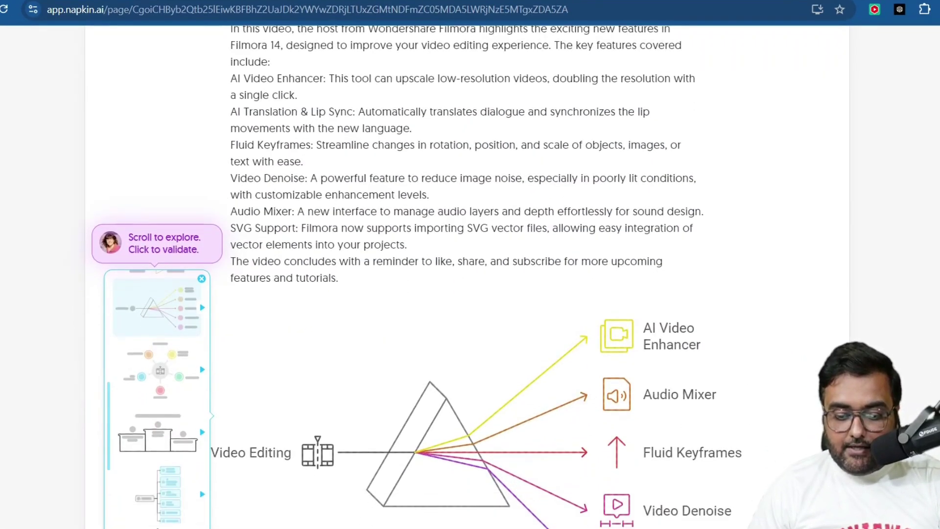
scroll(470, 274, down, 1)
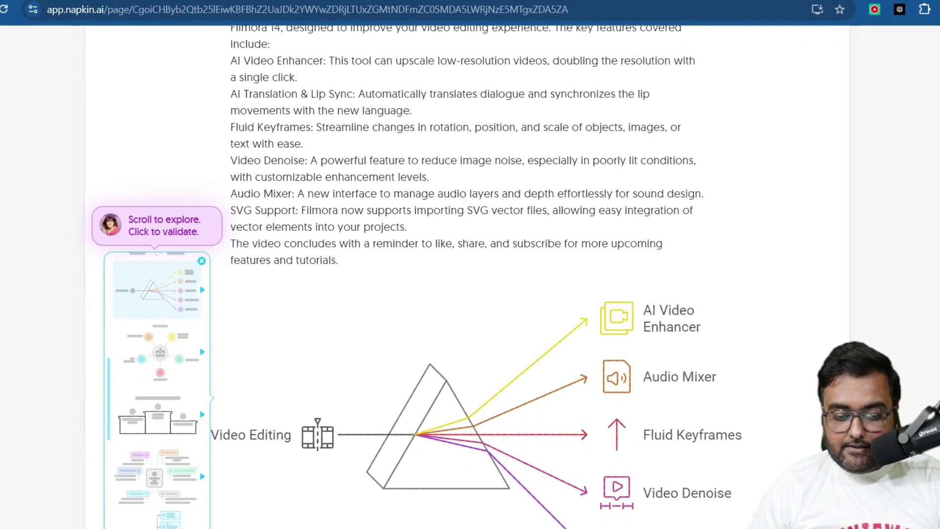
click(532, 363)
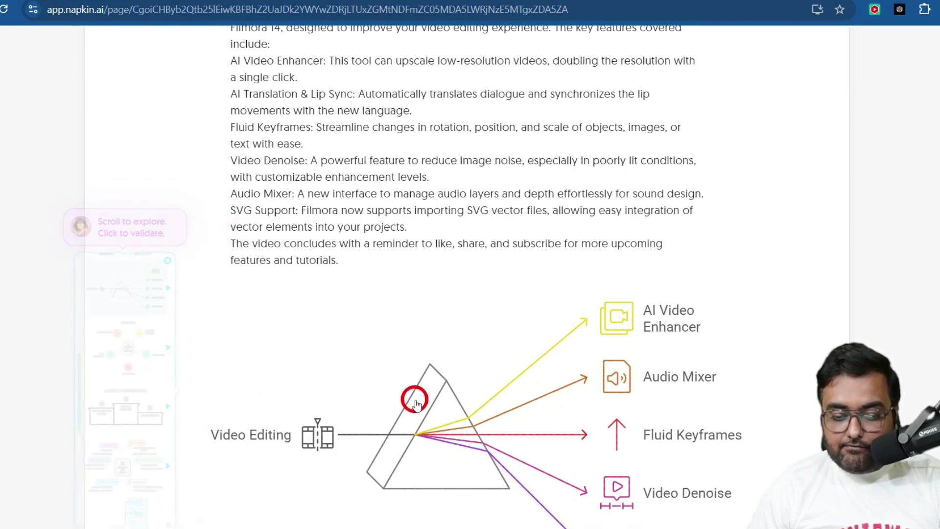
Step: Try radial and podium layouts, then settle on a mind-map variant and select it
click(143, 359)
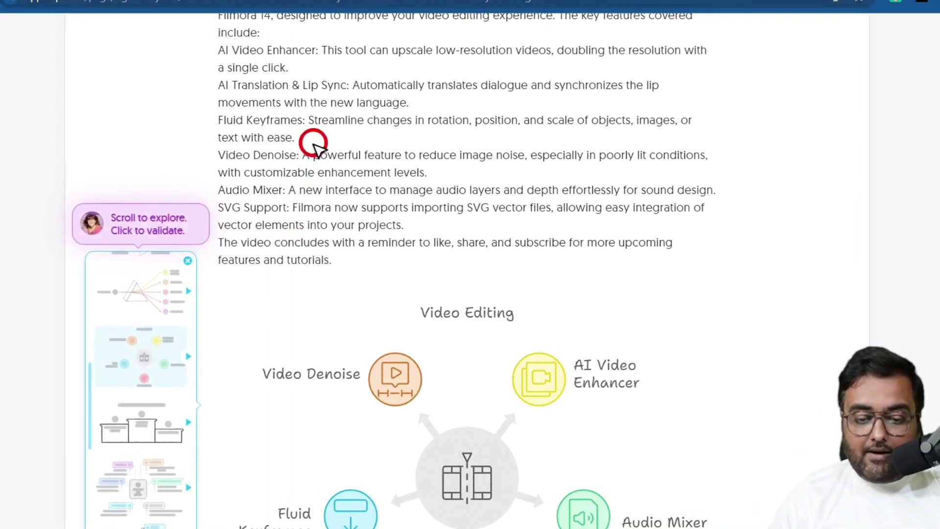
click(128, 430)
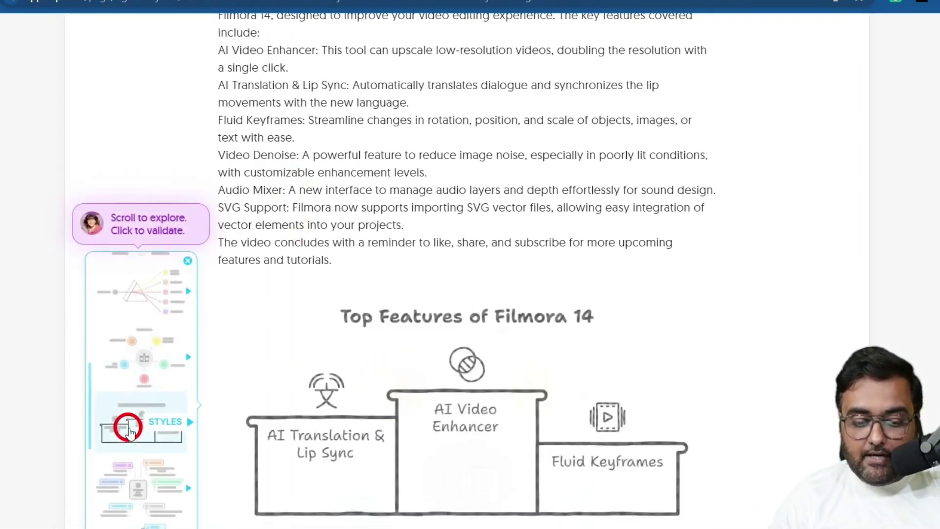
click(139, 465)
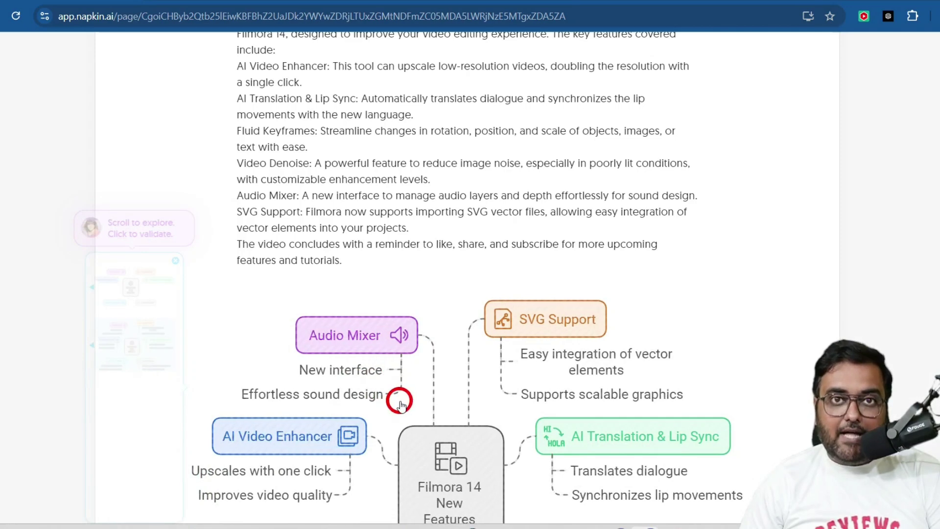
click(180, 281)
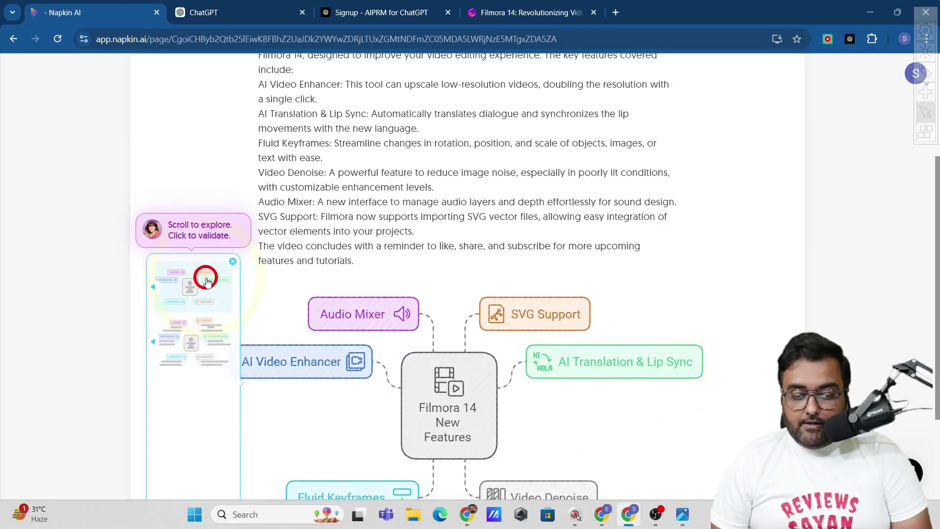
click(203, 332)
click(340, 300)
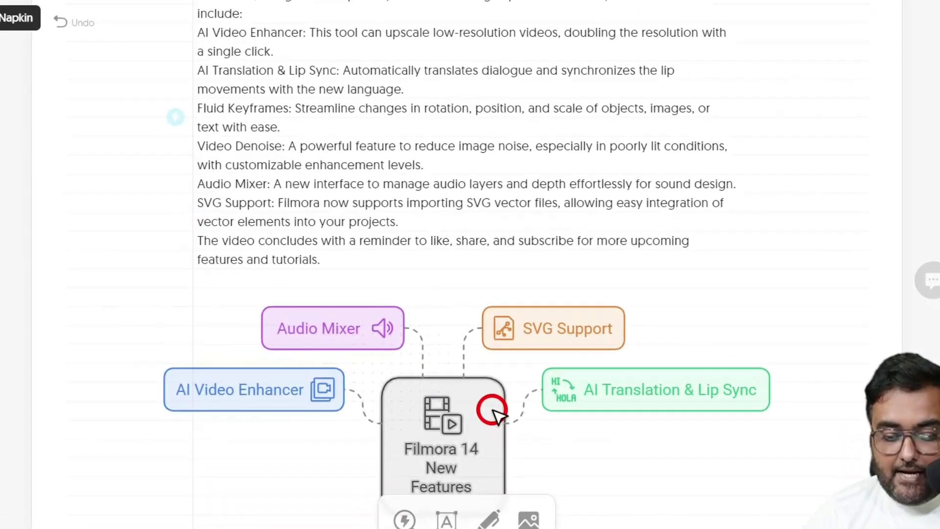
Step: Select the central Filmora 14 node, its film icon and title, then deselect
click(495, 411)
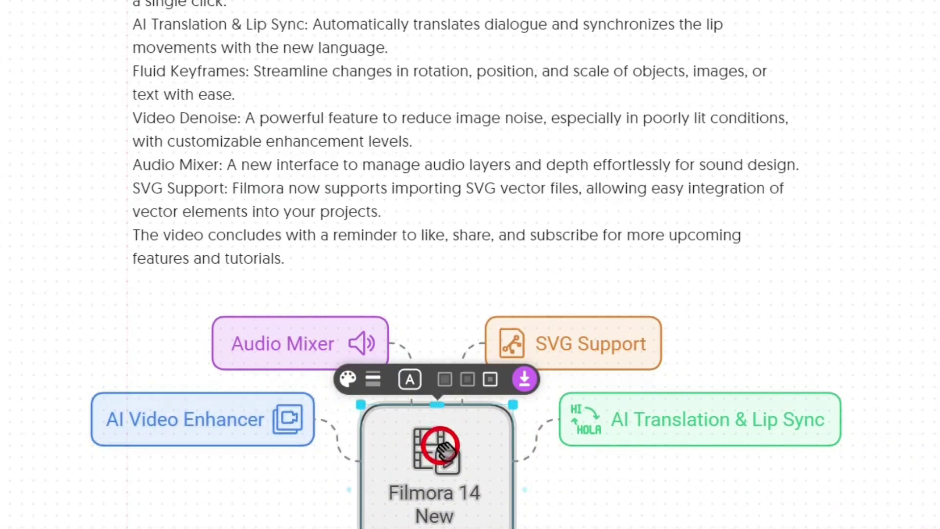
click(443, 457)
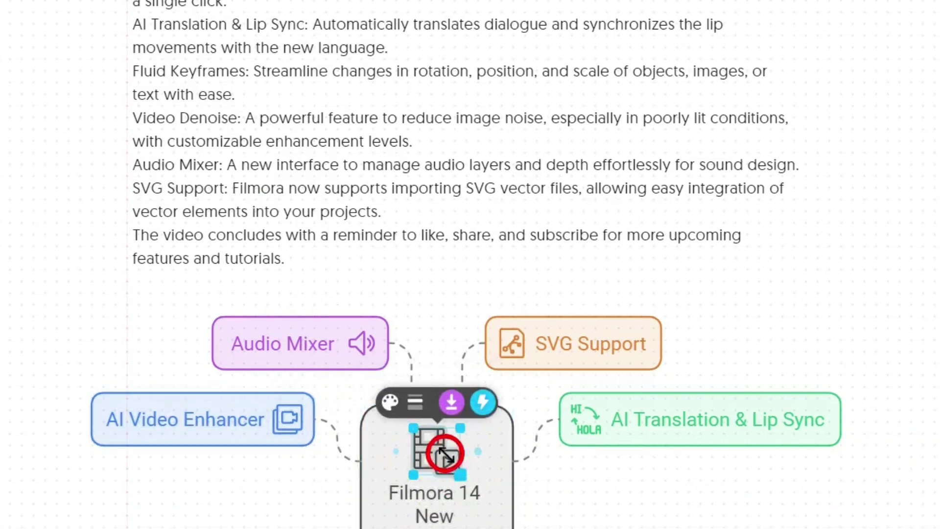
click(432, 510)
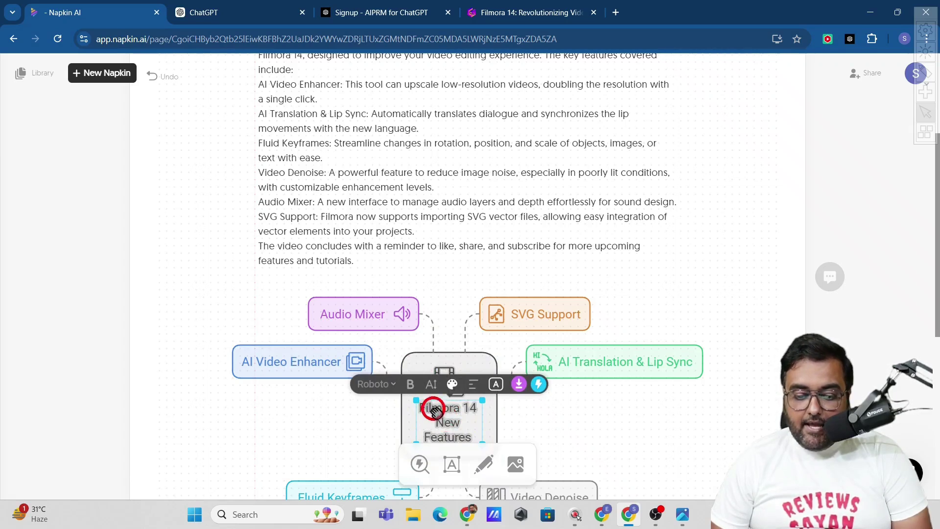
click(429, 294)
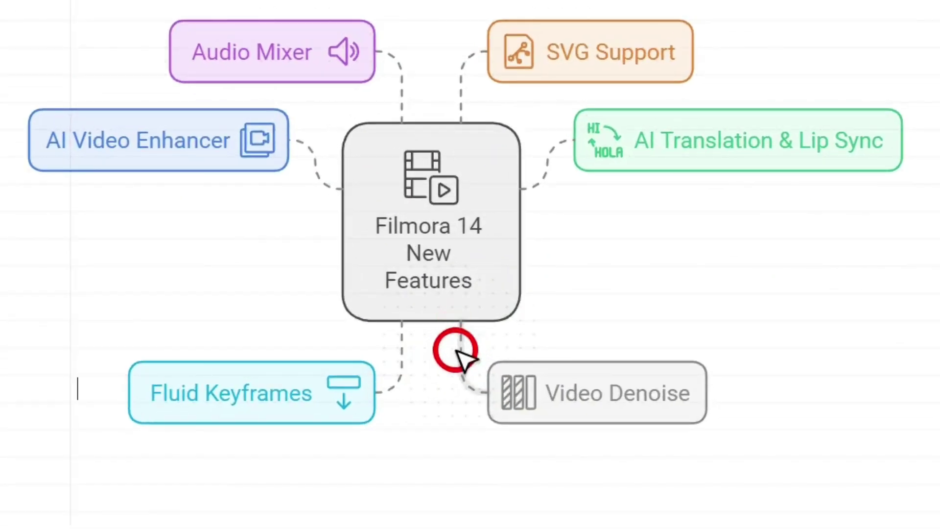
Step: Make the Video Denoise connector elbow-shaped with a dot end, then bring up image export
click(459, 353)
click(561, 292)
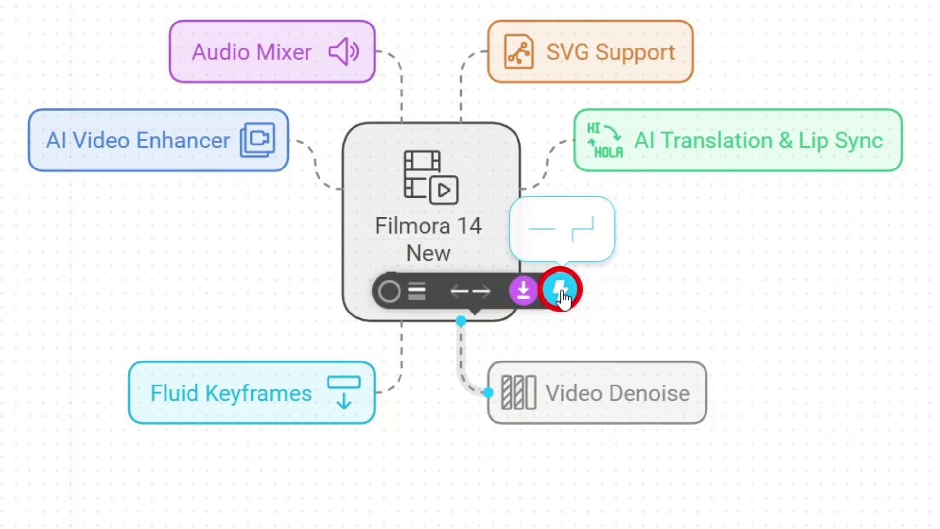
click(581, 230)
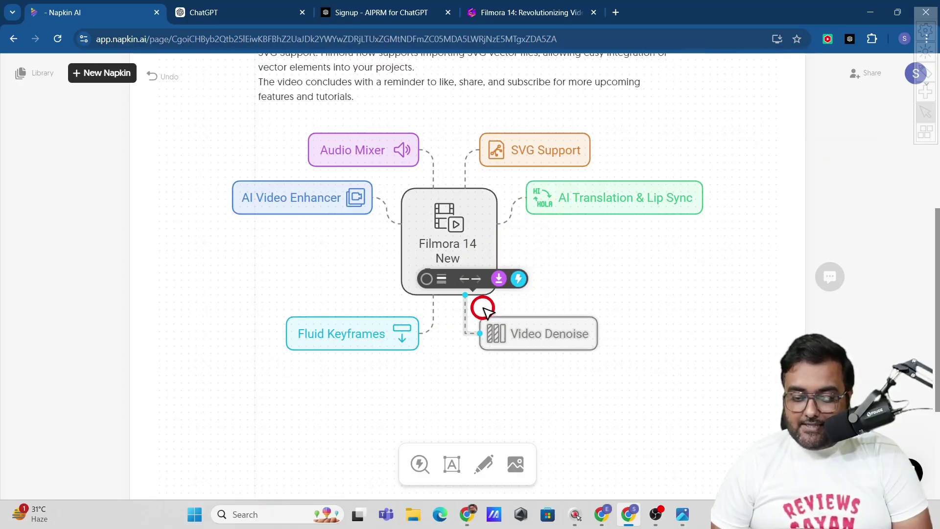
click(473, 280)
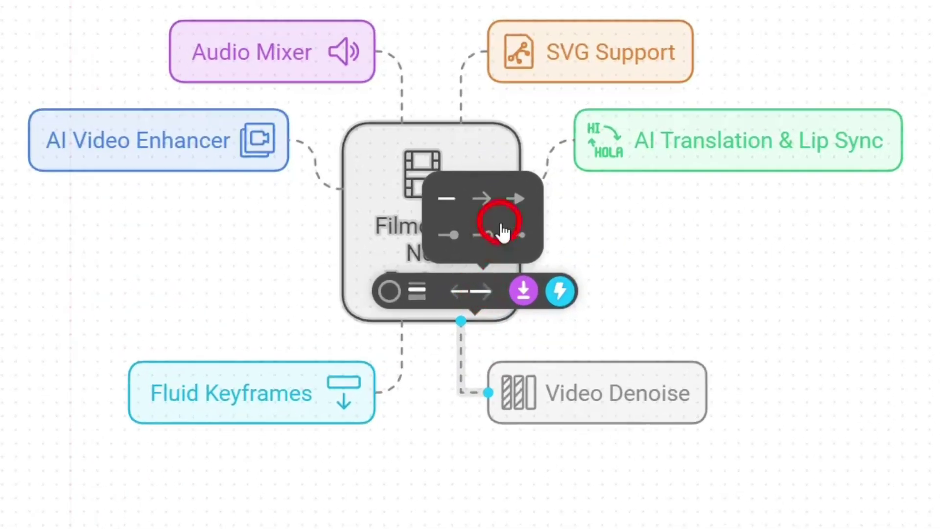
click(516, 204)
click(462, 237)
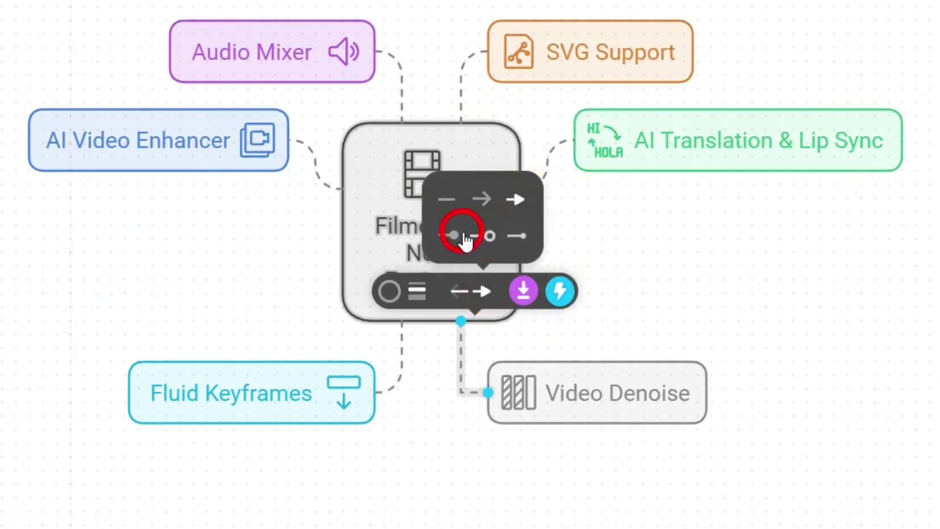
click(571, 275)
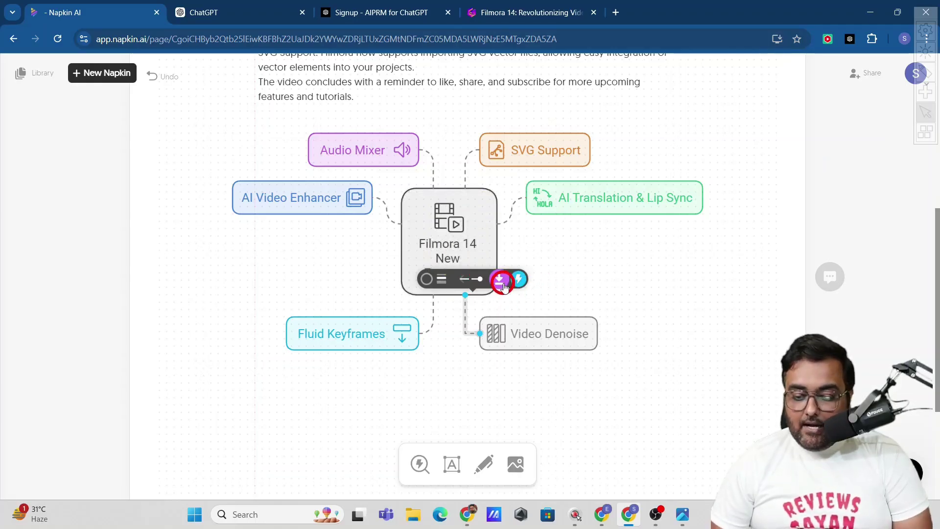
click(501, 280)
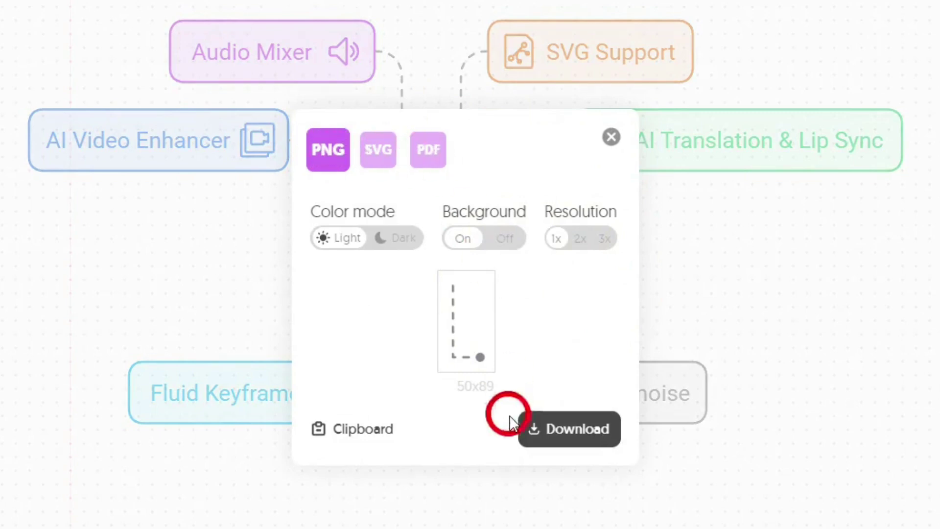
Step: Dismiss the PNG export dialog to return to the Filmora 14 mind map
click(768, 302)
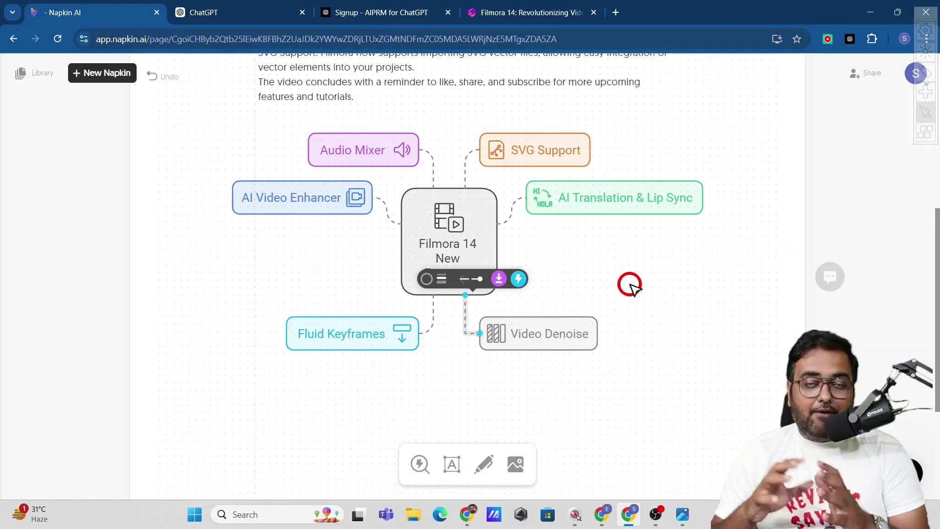